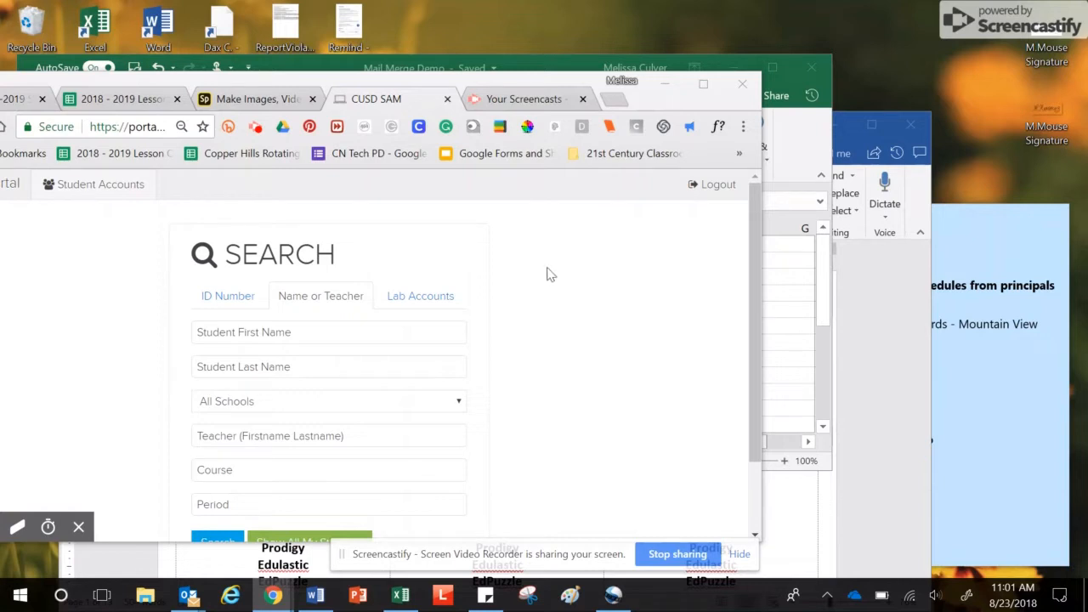
Move the CUSD Portal Chrome window aside and bring the Mail Merge Demo workbook forward
left_click_drag(426, 85, 538, 53)
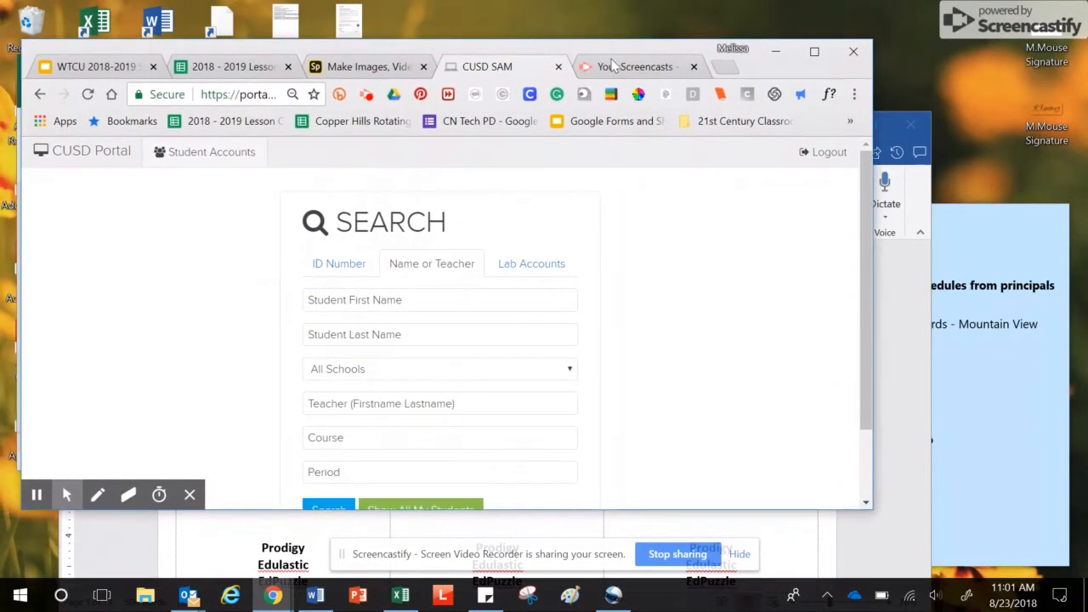
left_click(813, 51)
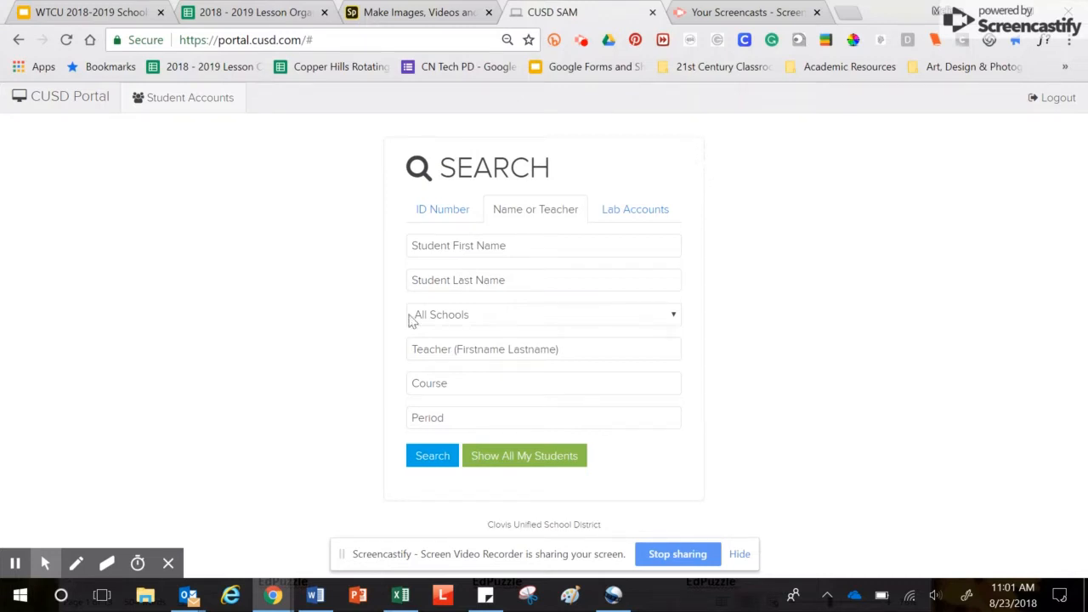
mouse_move(46, 561)
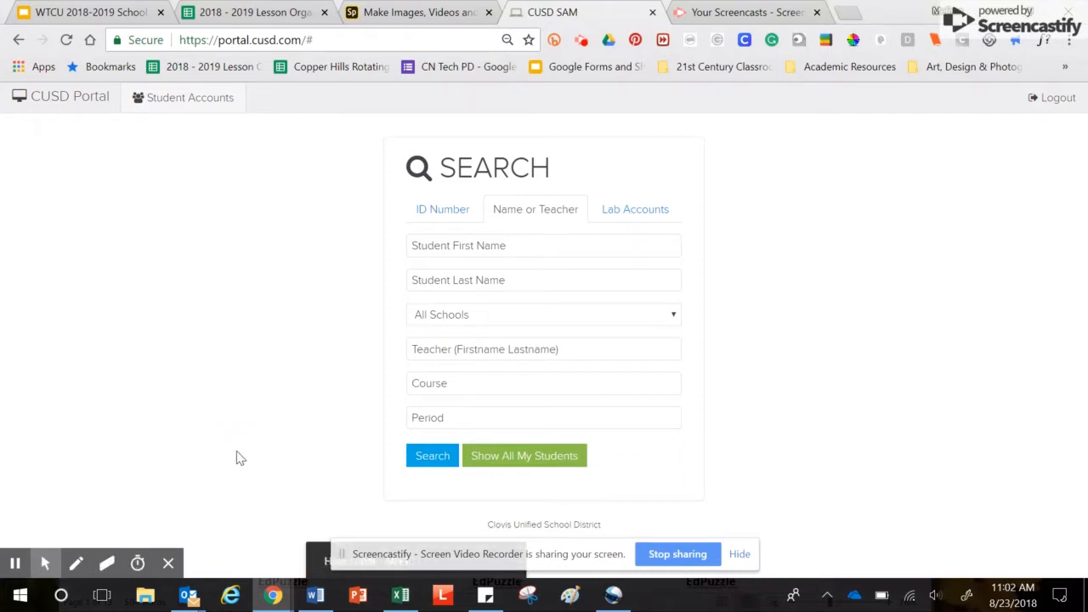
left_click(1042, 10)
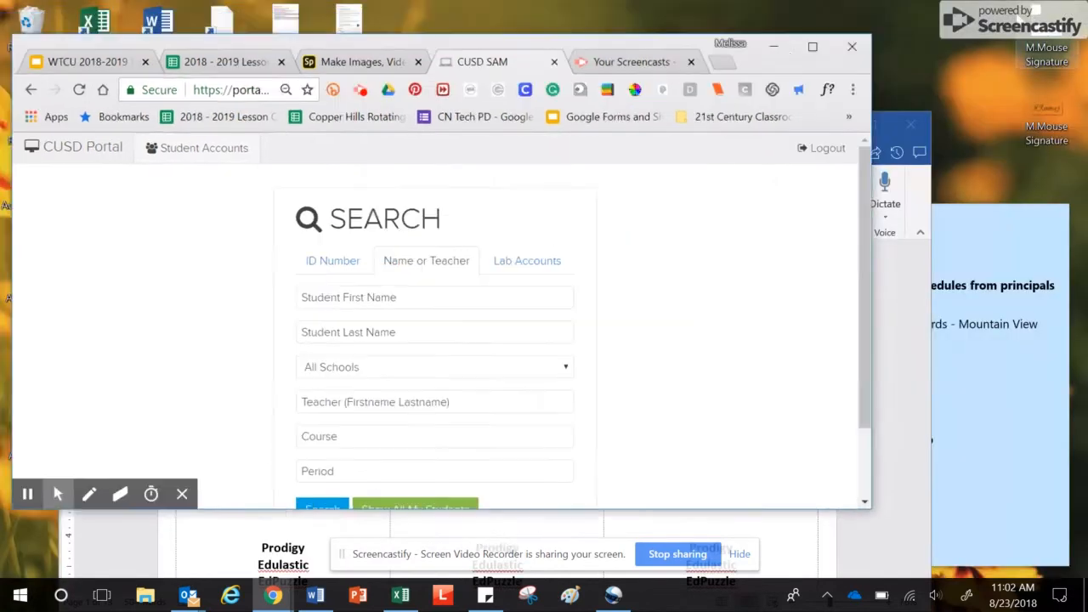
left_click_drag(660, 47, 830, 24)
left_click(129, 326)
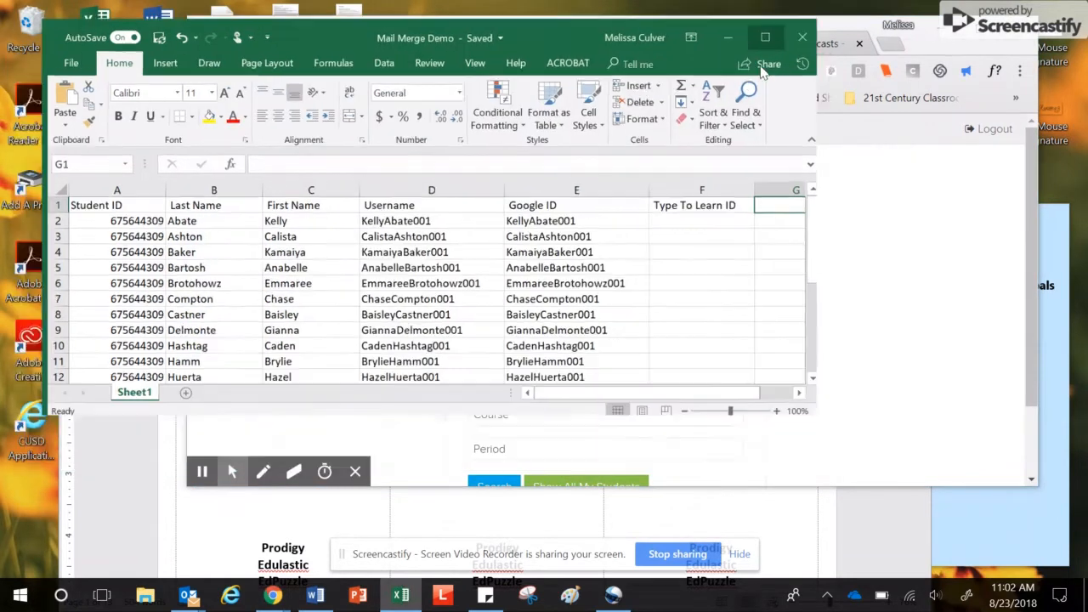
Maximize Excel and widen roster columns A through G to 166 pixels
left_click(772, 68)
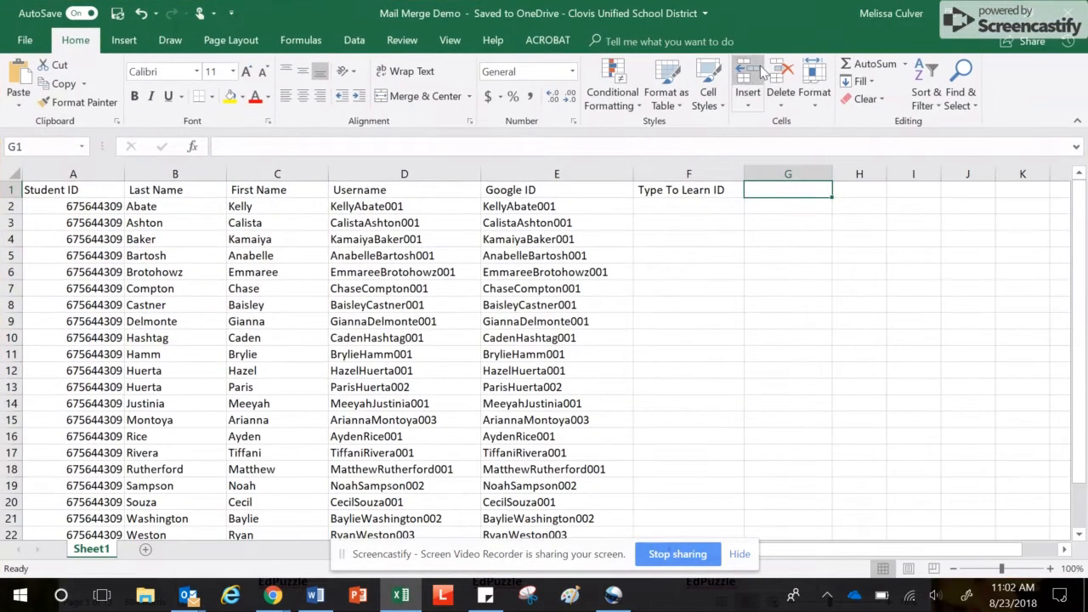
left_click(92, 164, "shift")
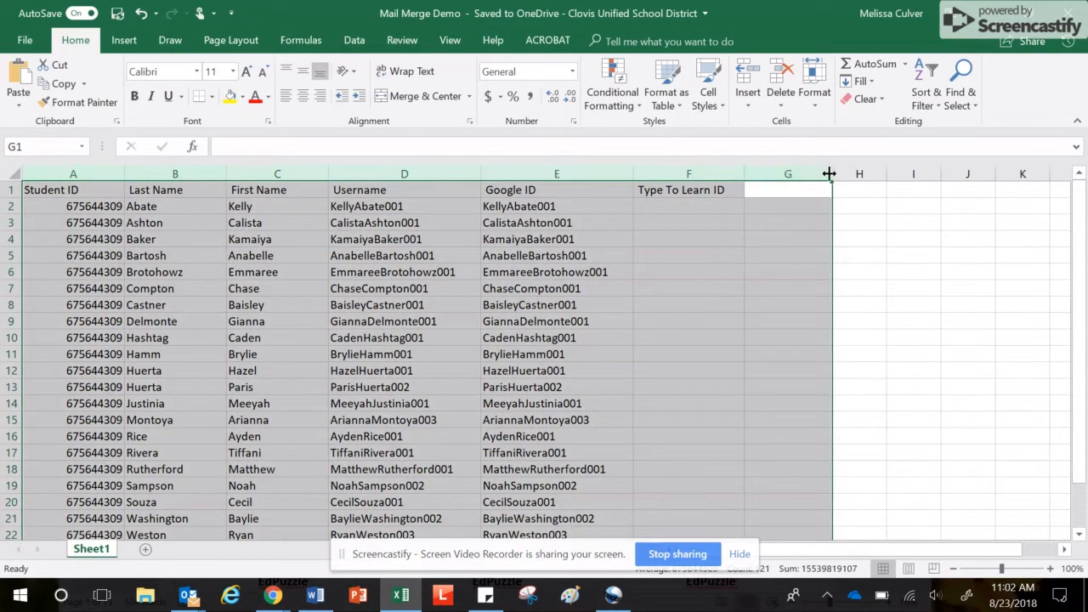
left_click_drag(830, 170, 797, 168)
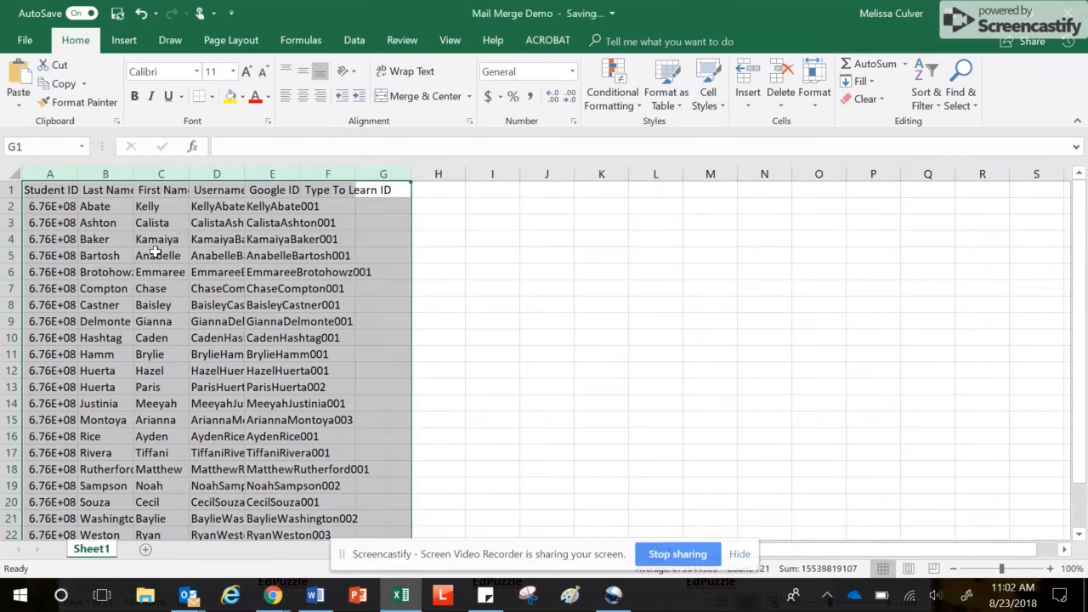
left_click(512, 303)
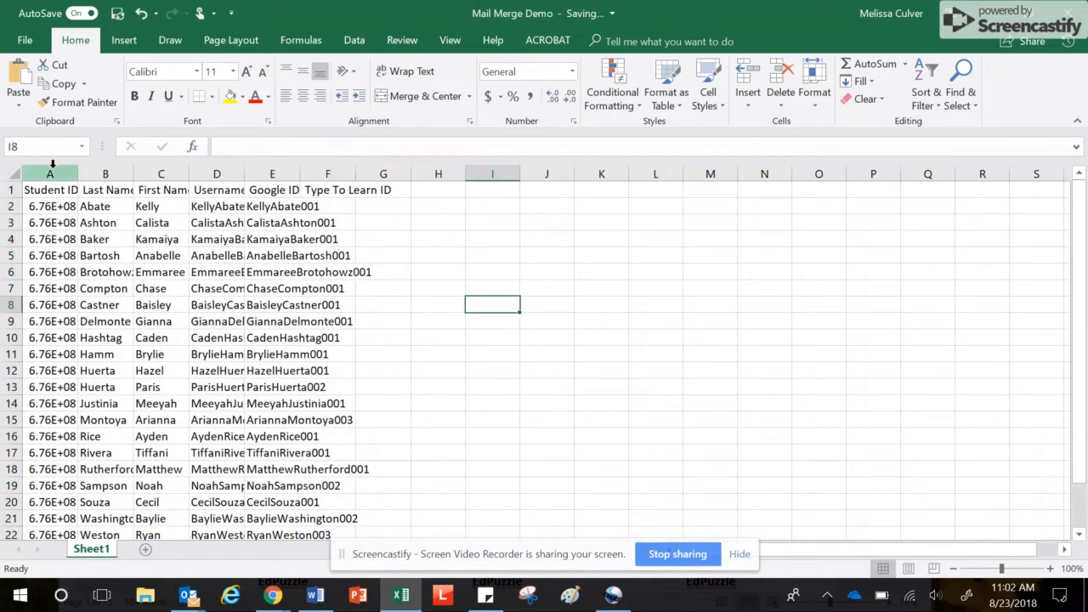
left_click_drag(50, 172, 369, 168)
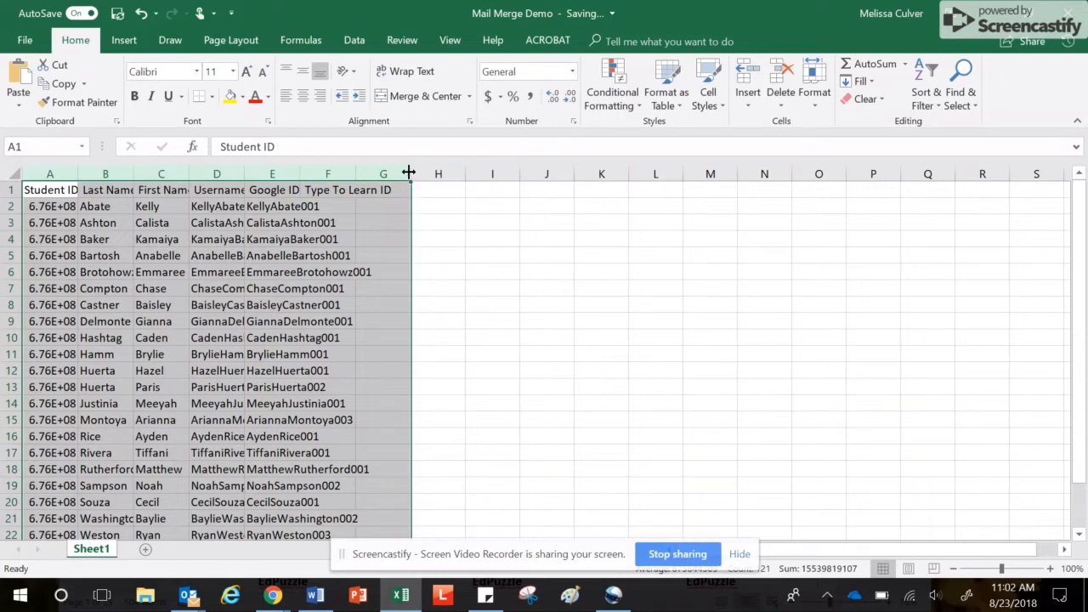
left_click_drag(409, 173, 461, 172)
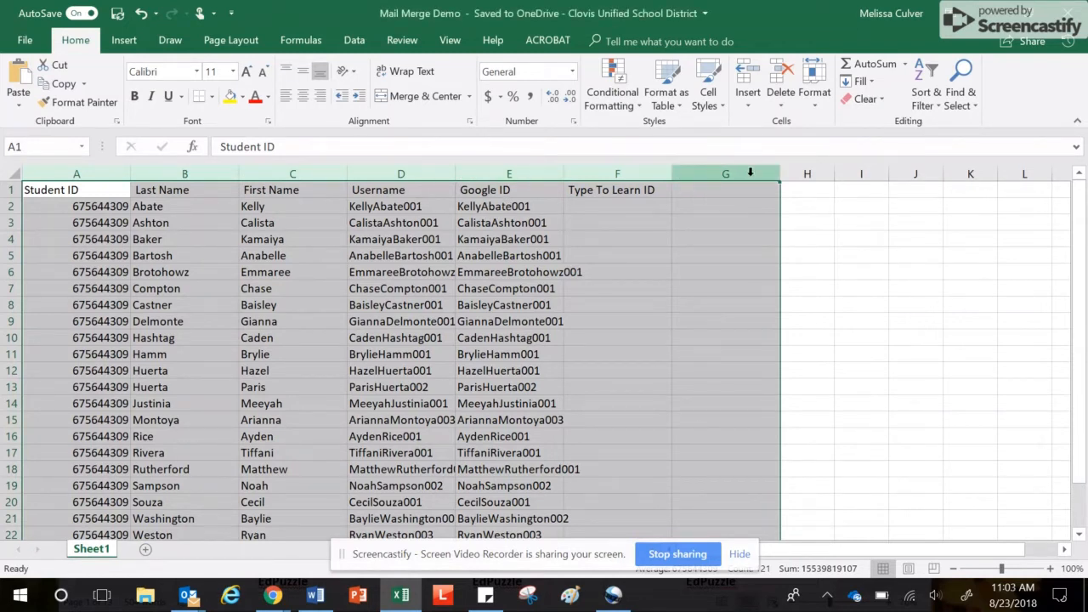
Narrow the Student ID, Last Name and First Name columns (A–C) to fit their contents
left_click(429, 171)
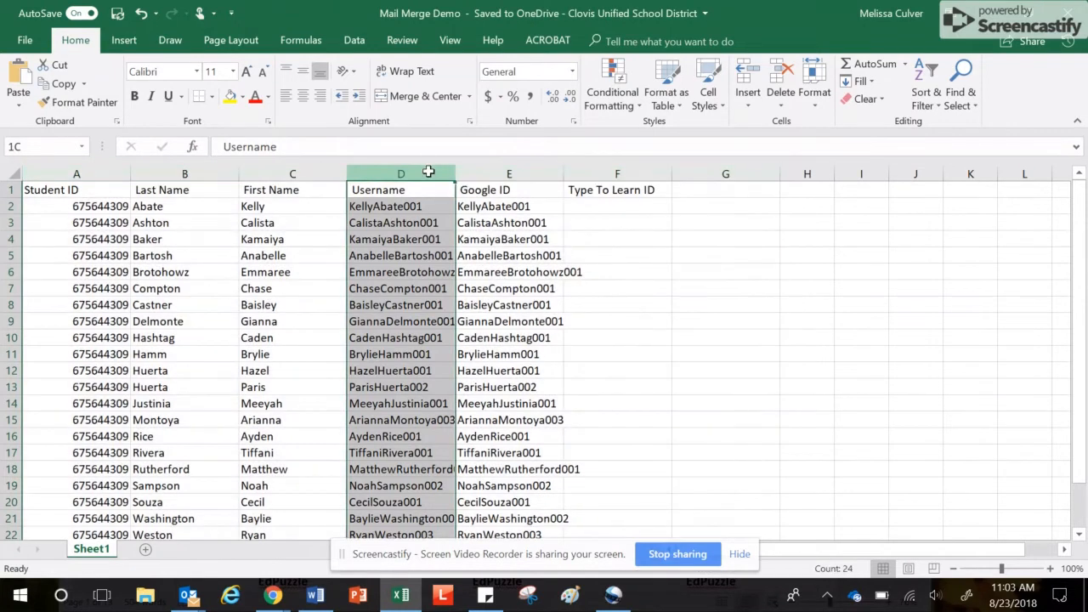
left_click_drag(428, 172, 586, 174)
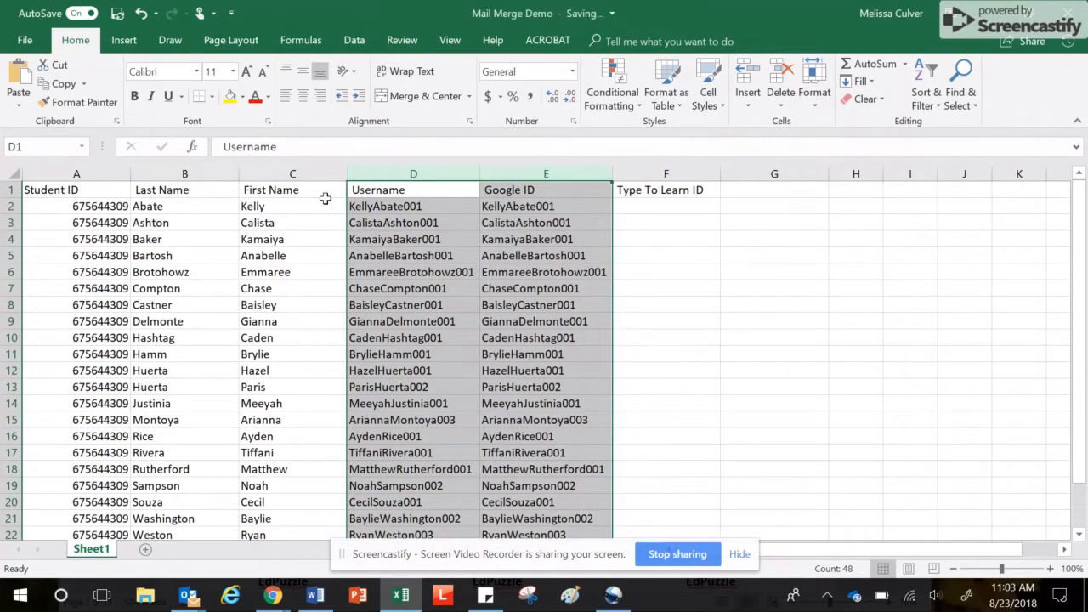
left_click(127, 173)
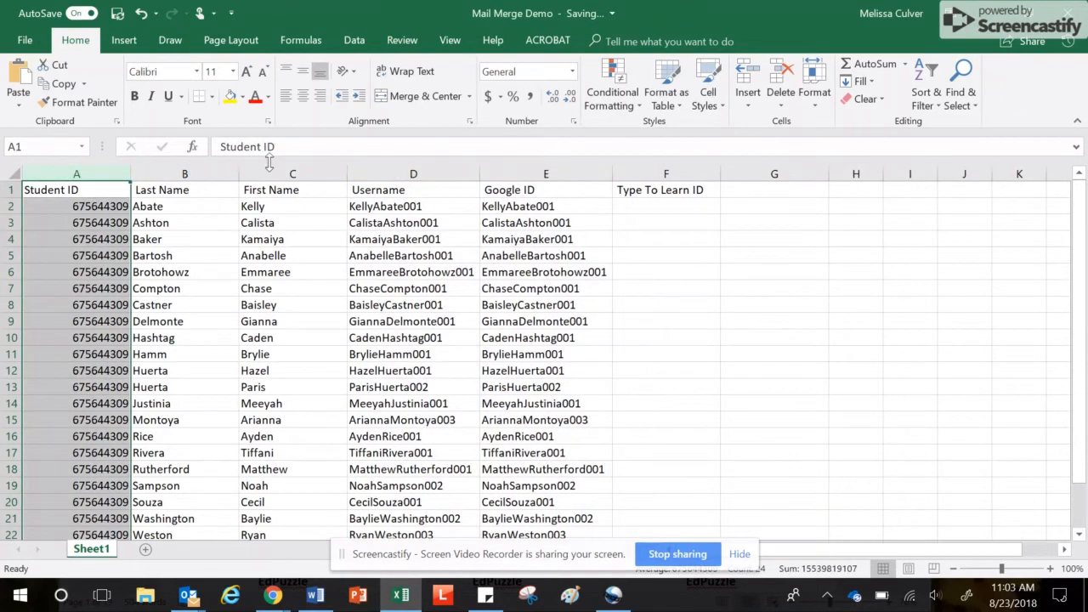
mouse_move(86, 171)
left_mouse_down()
mouse_move(269, 173)
mouse_move(99, 172)
left_mouse_up()
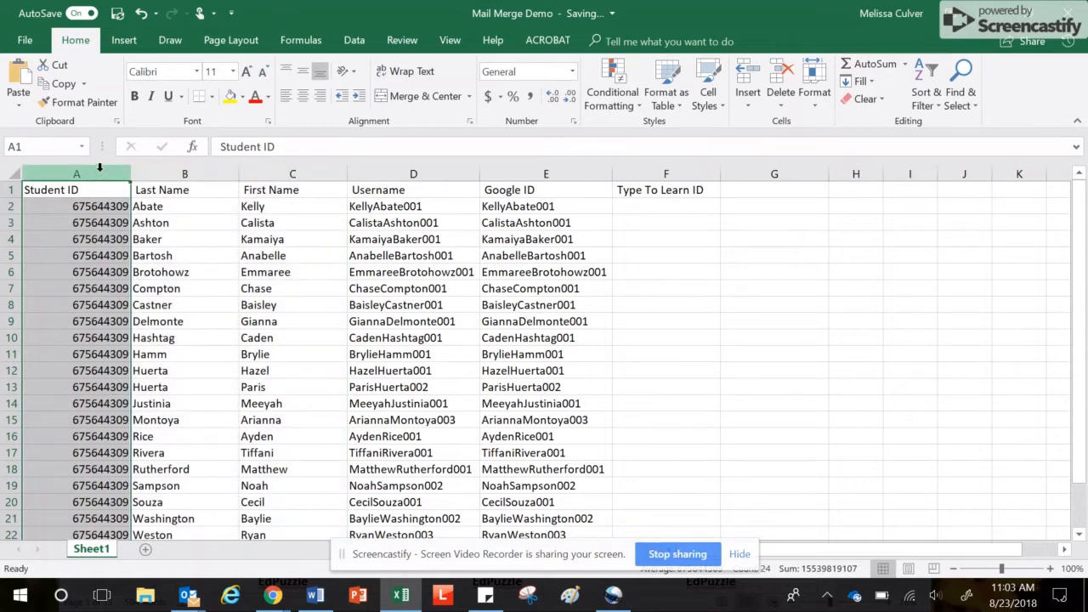
left_click_drag(117, 168, 264, 167)
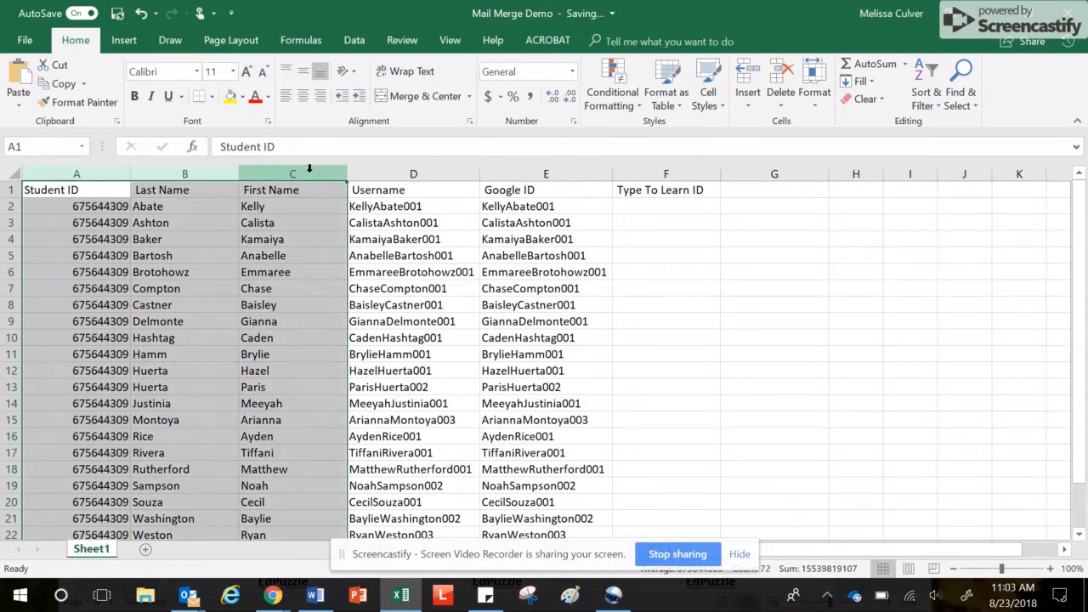
left_click_drag(347, 173, 337, 173)
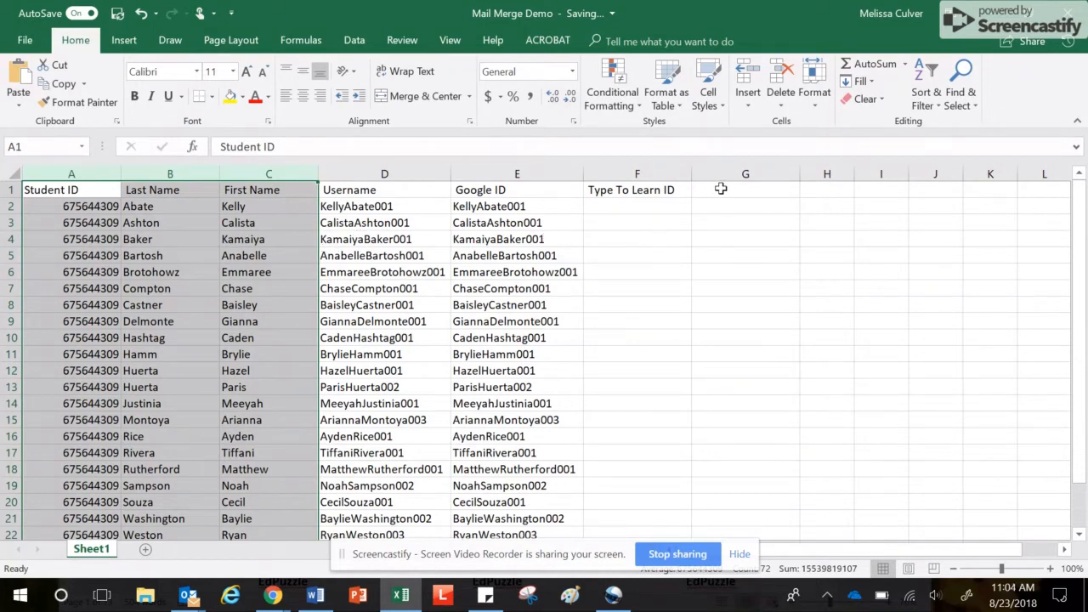
left_click(721, 189)
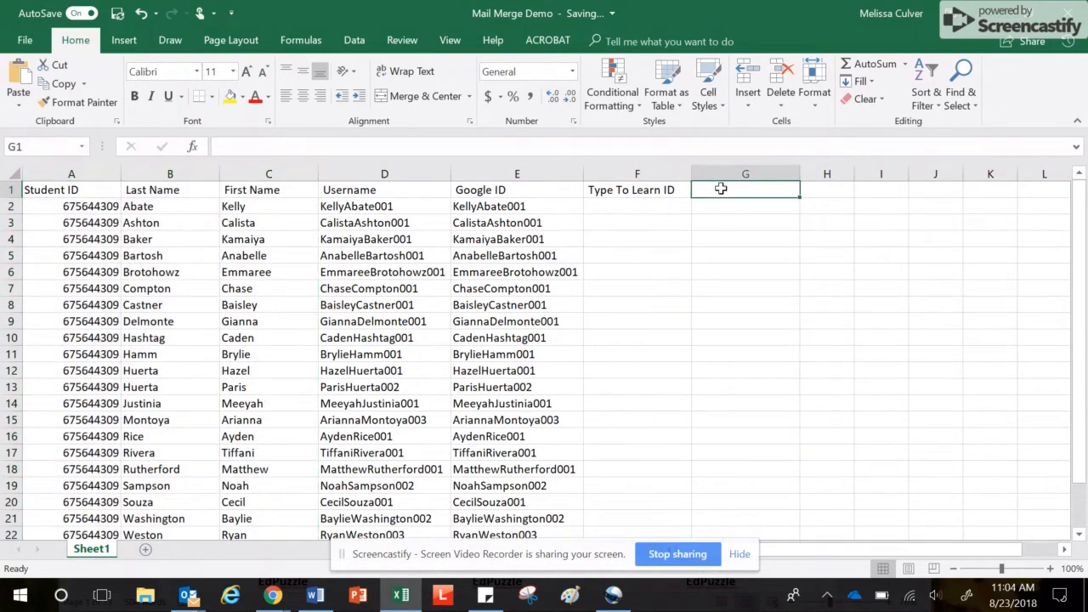
Enter the heading 'Password' in cell G1
type("Pass")
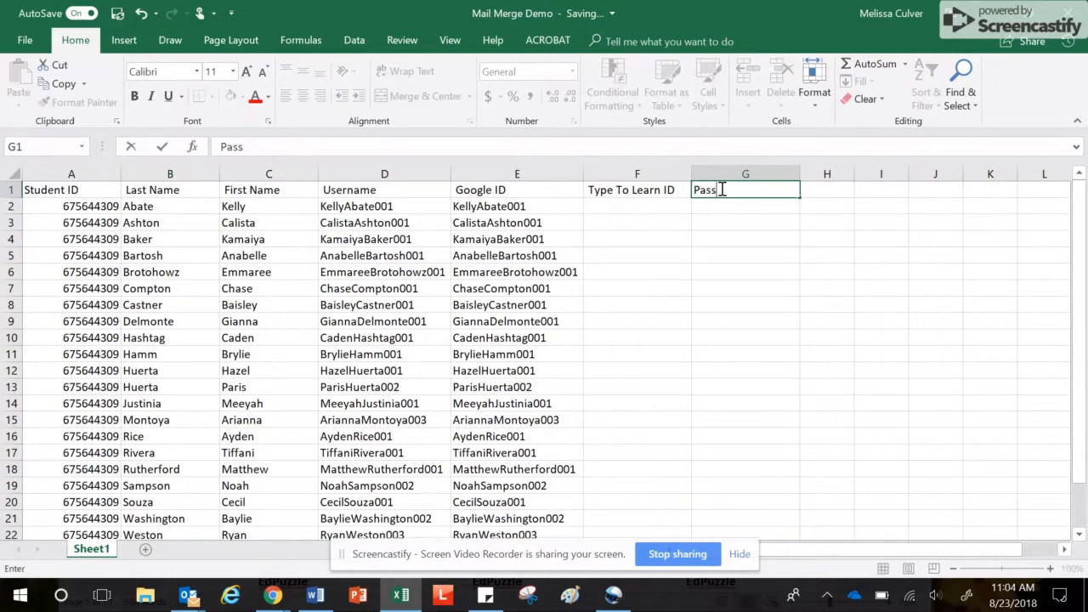
type("word")
key("Return")
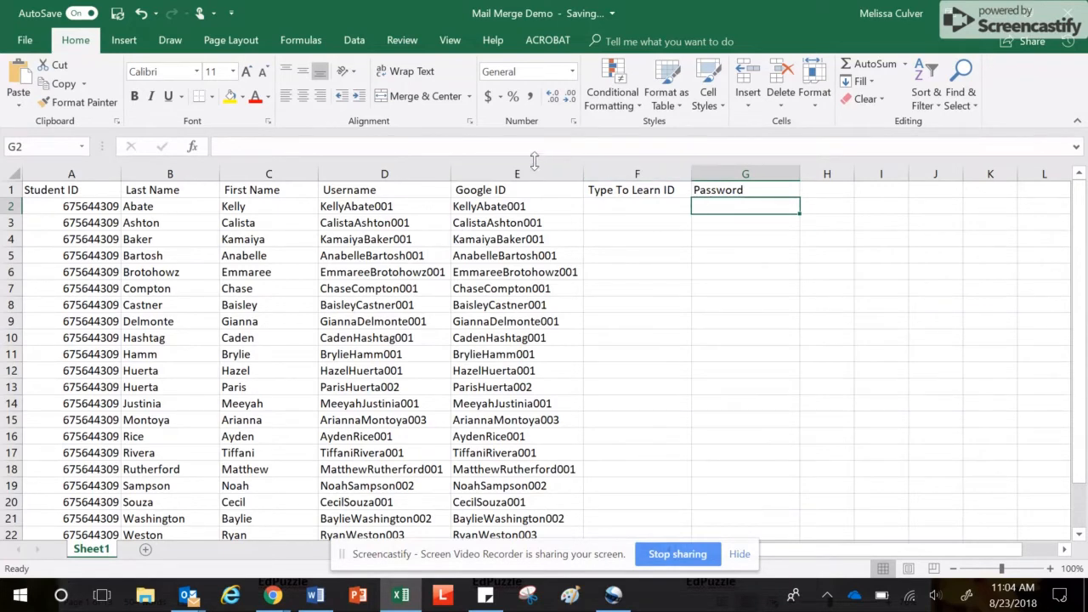
left_click(374, 206)
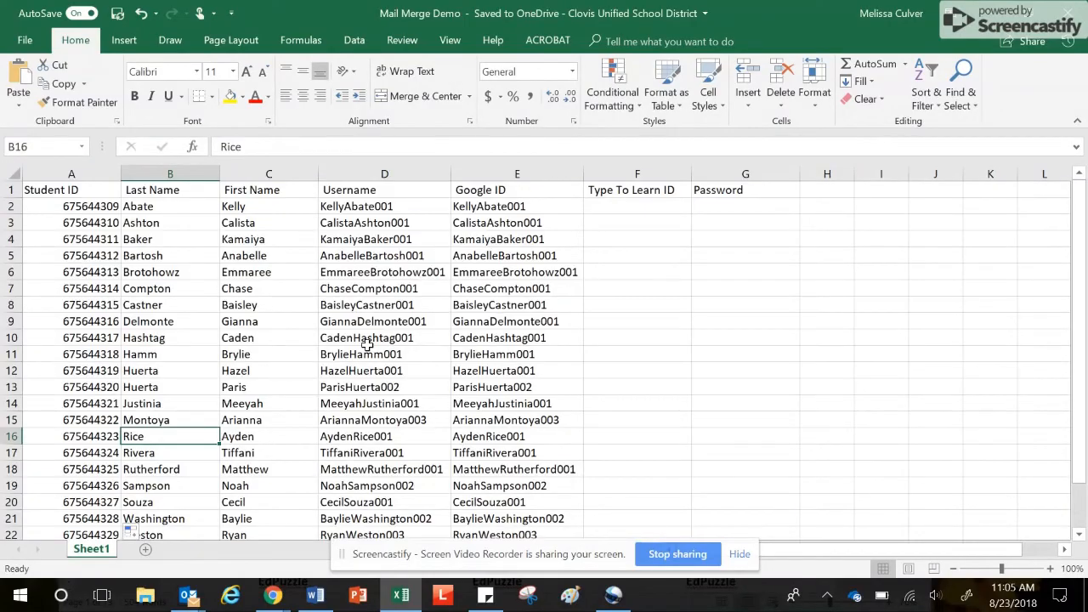
Enter =LOWER(E2) in D2 to lowercase the first username
left_click(341, 206)
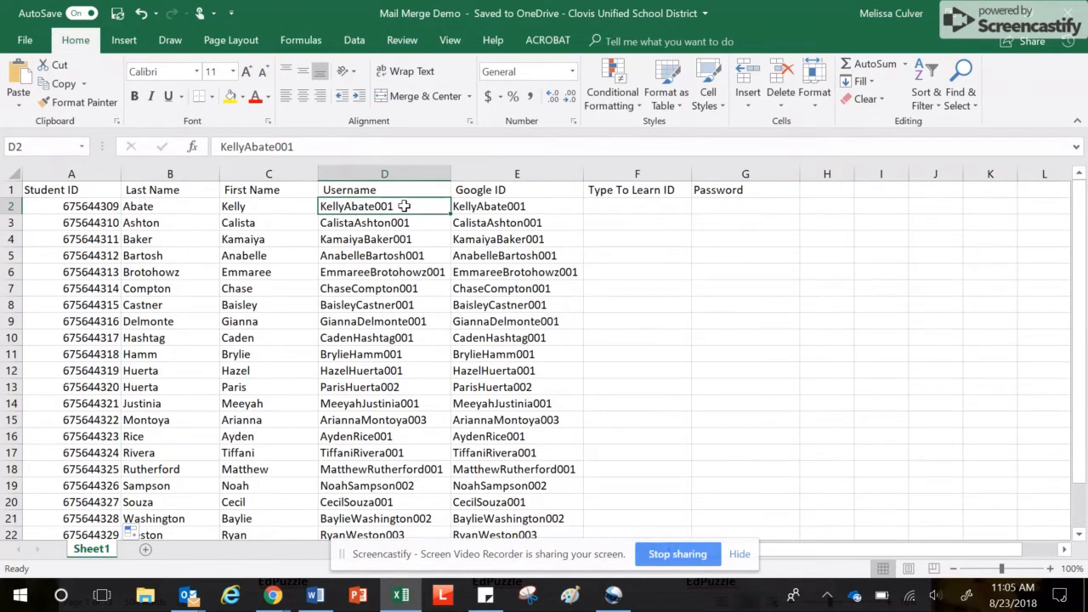
type("=lower")
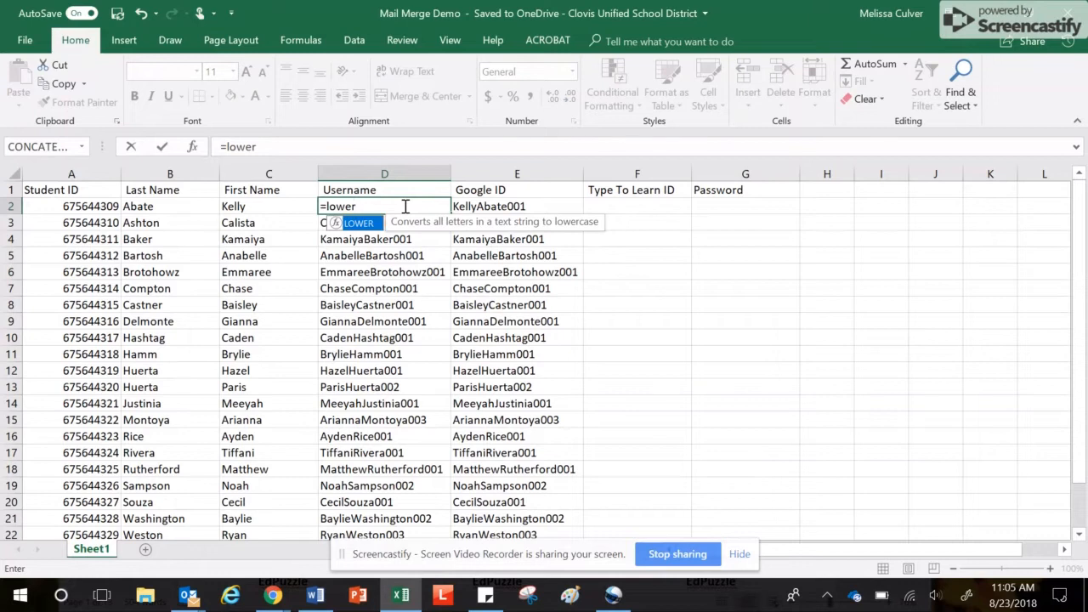
type("(")
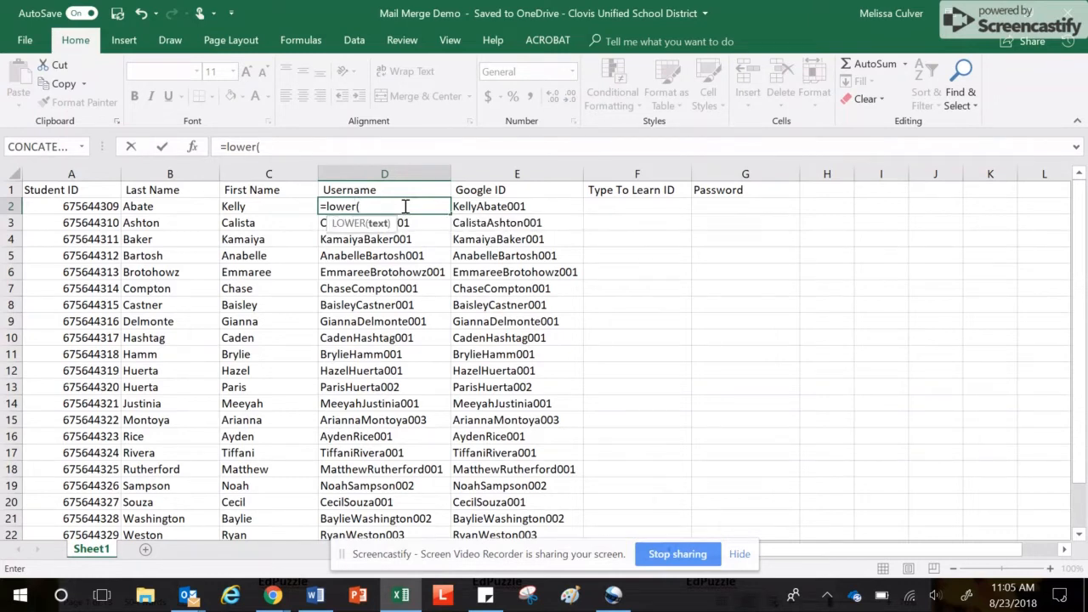
left_click(475, 208)
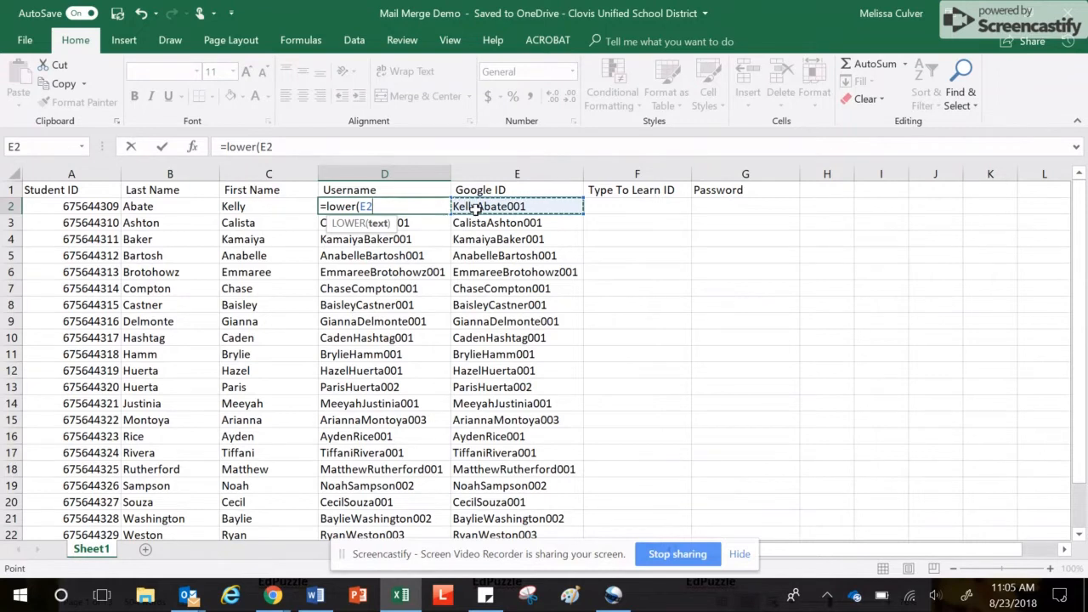
type(")")
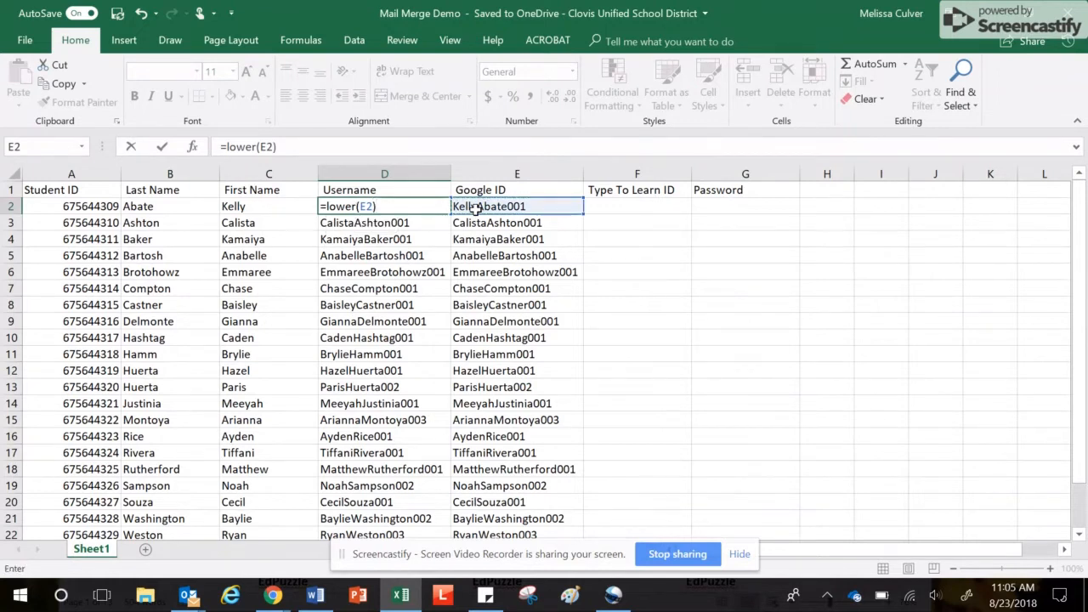
key("Return")
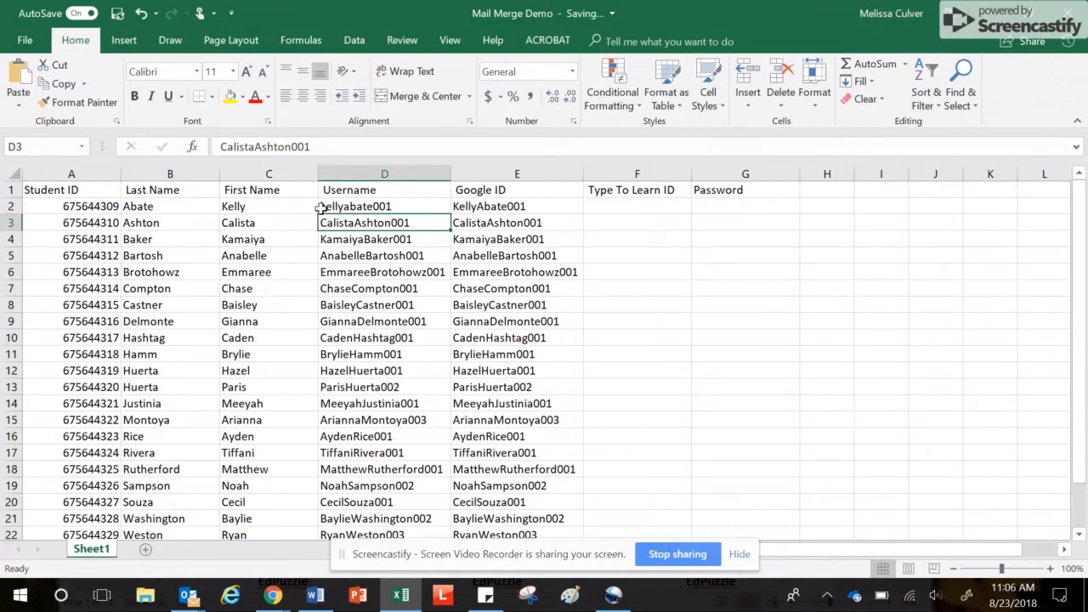
Fill the lowercase formula down the Username column from D2 to D24
left_click(420, 206)
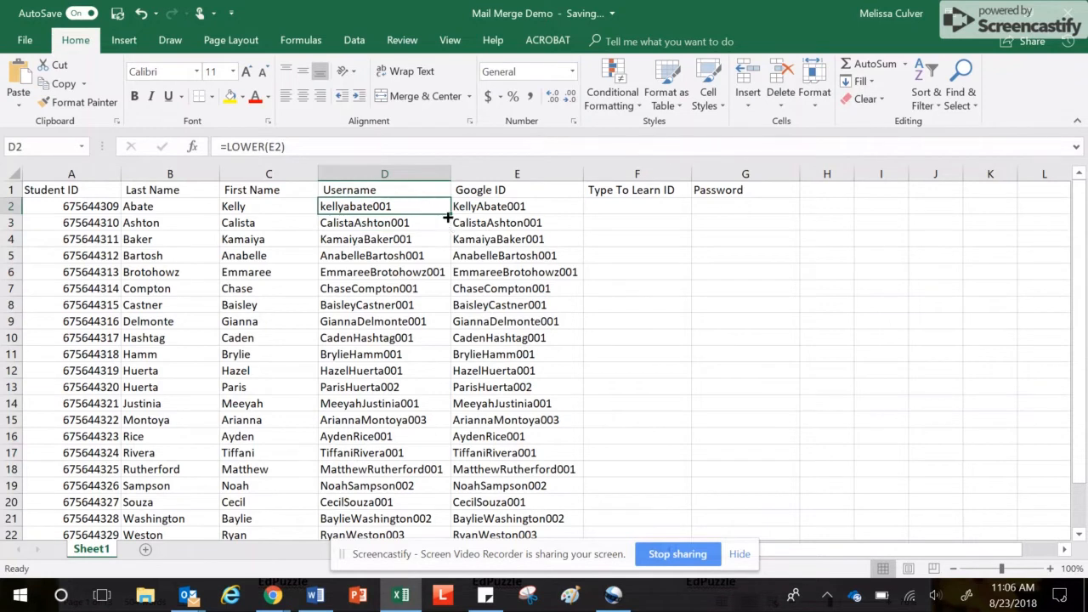
left_click_drag(450, 215, 449, 215)
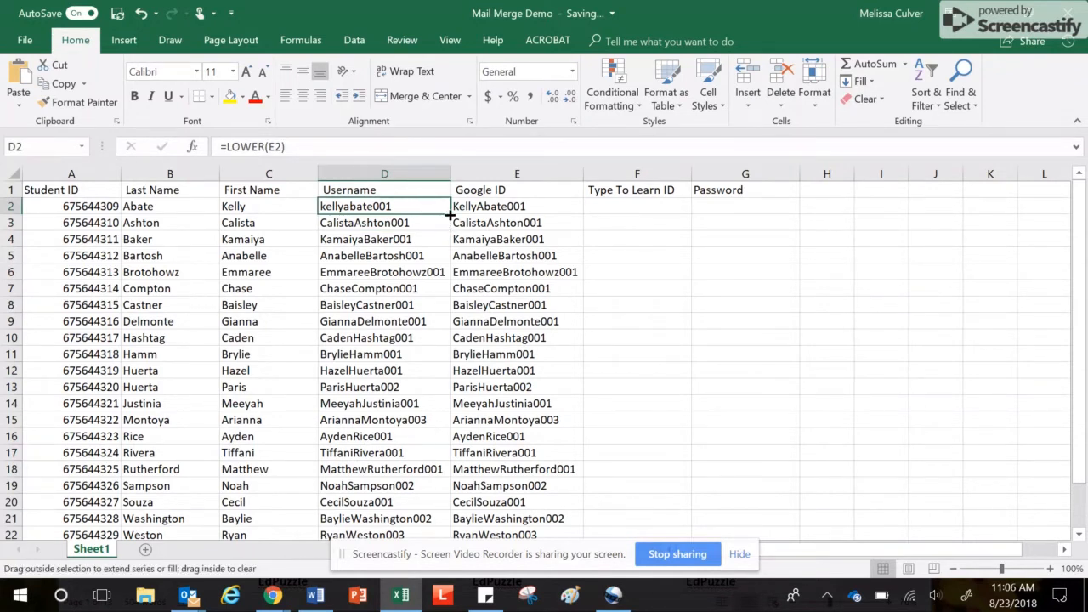
left_click_drag(450, 215, 445, 328)
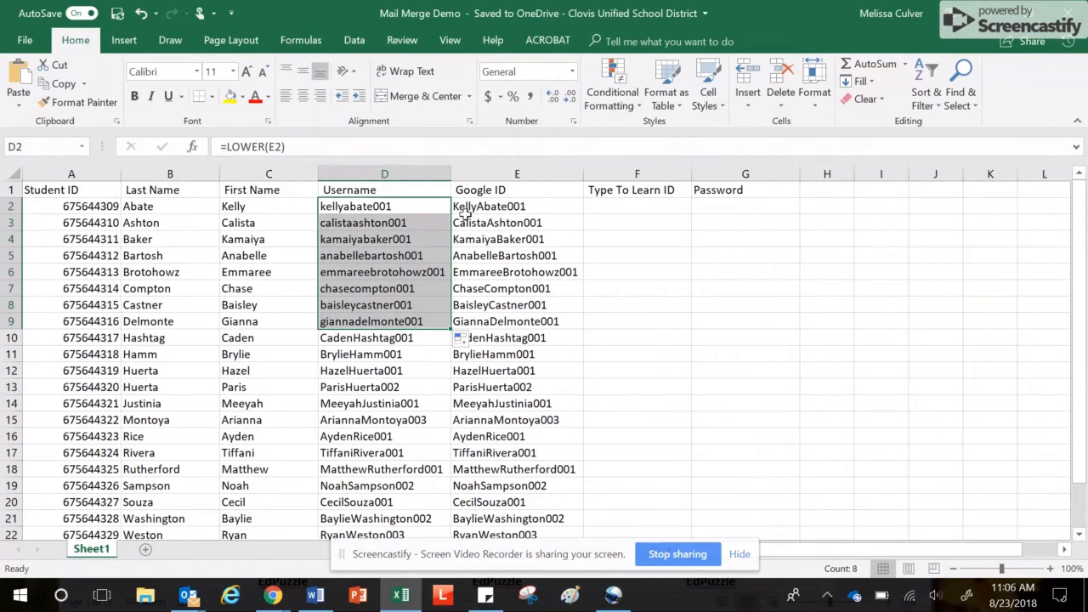
left_click(396, 337)
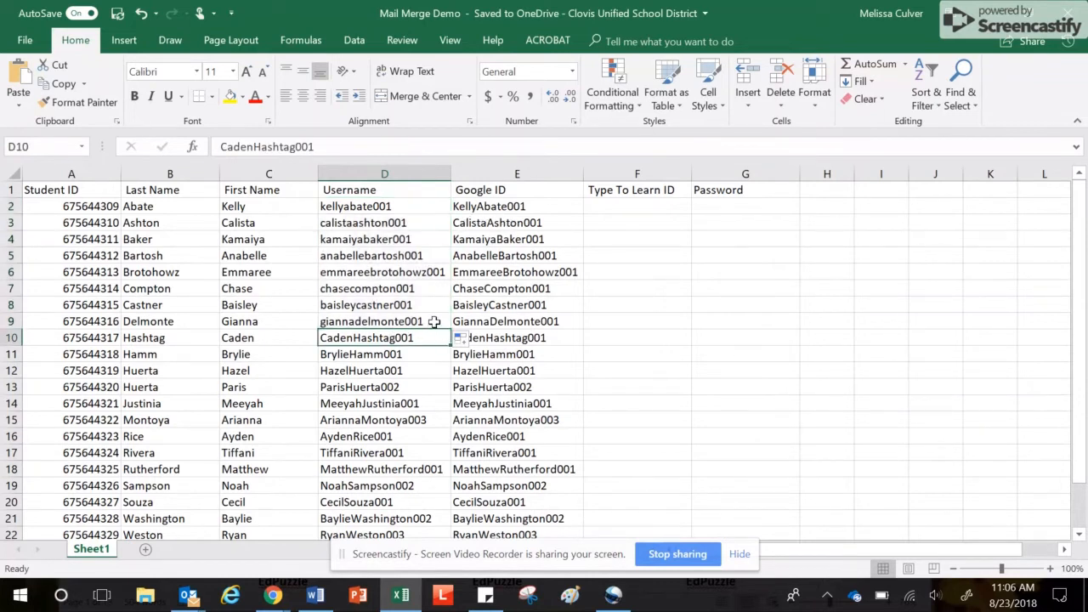
left_click(431, 322)
left_click_drag(450, 330, 449, 488)
scroll(531, 391, "down", 2)
scroll(531, 391, "down", 2)
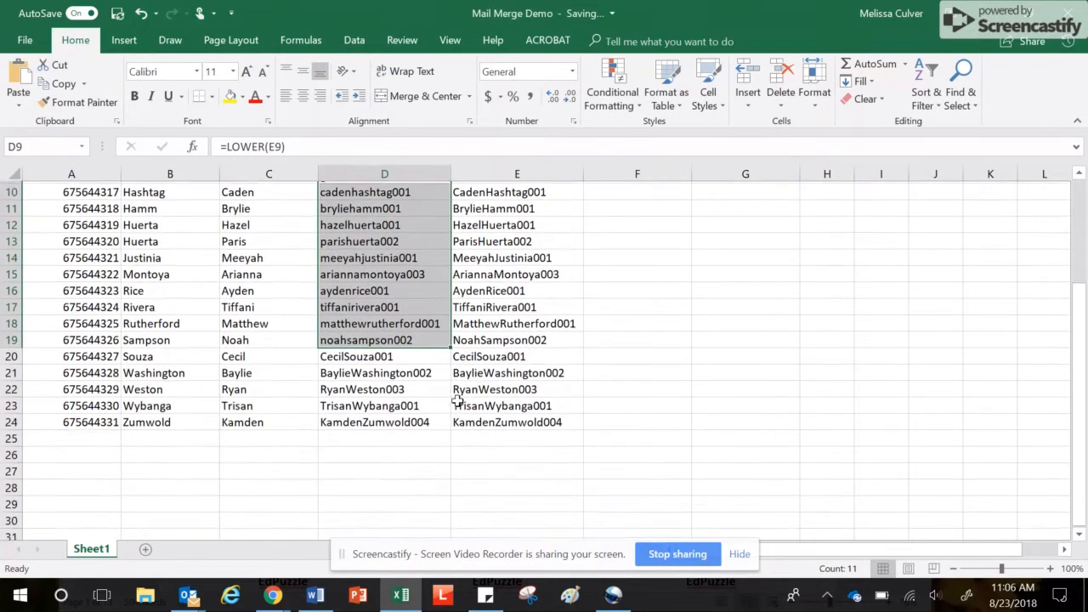
left_click(408, 357)
left_click(416, 337)
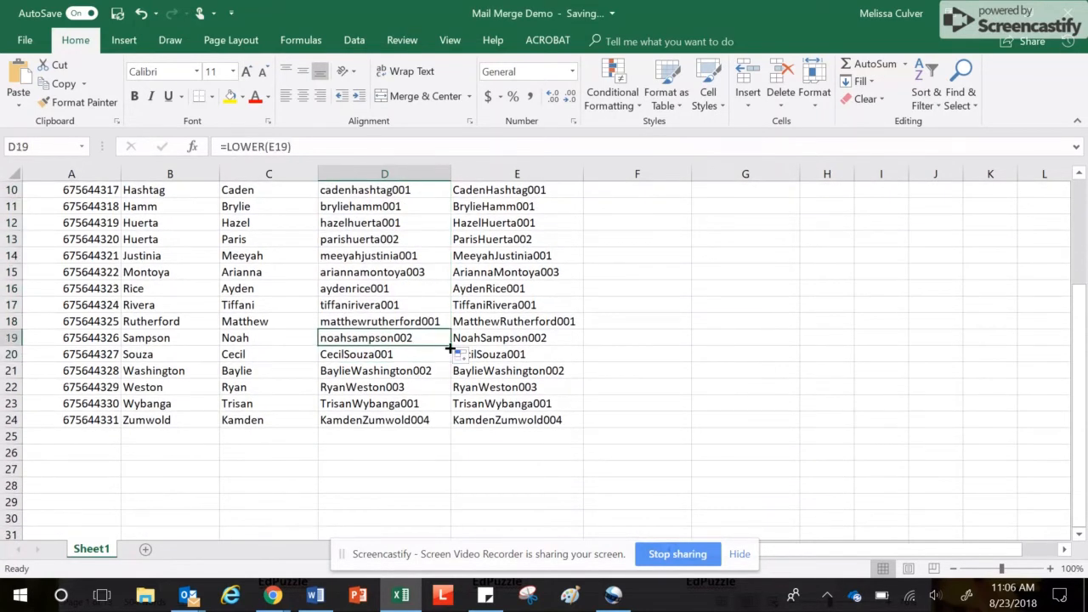
left_click_drag(450, 347, 445, 425)
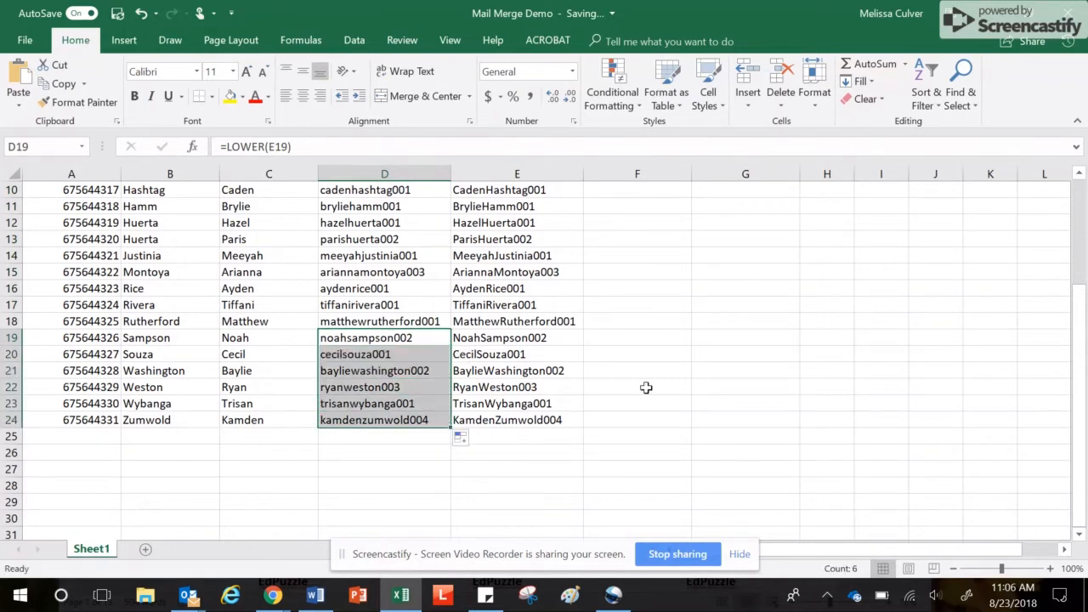
left_click(643, 386)
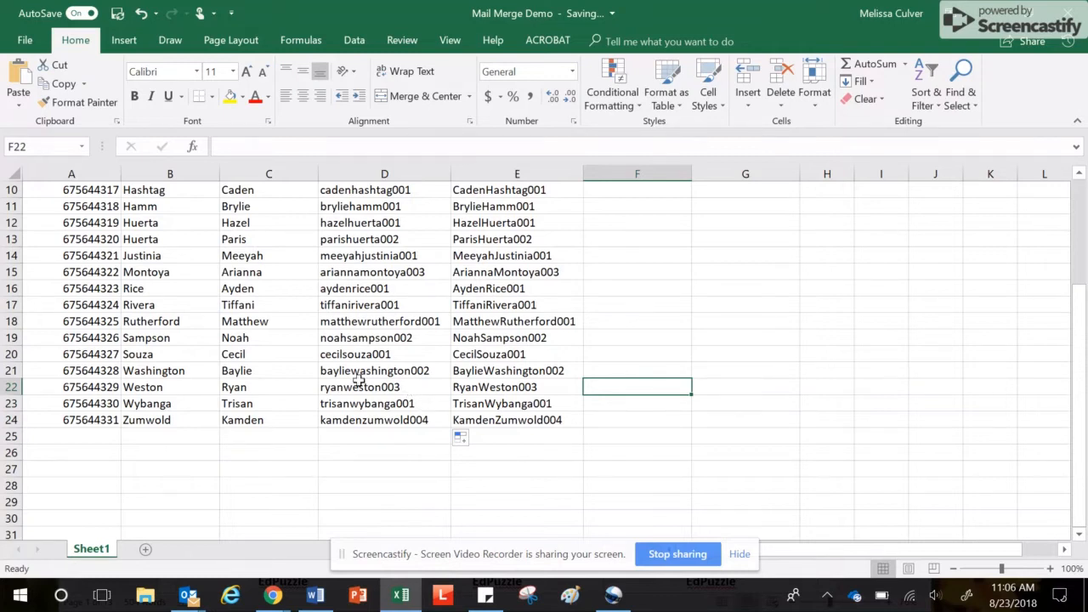
scroll(384, 379, "up", 3)
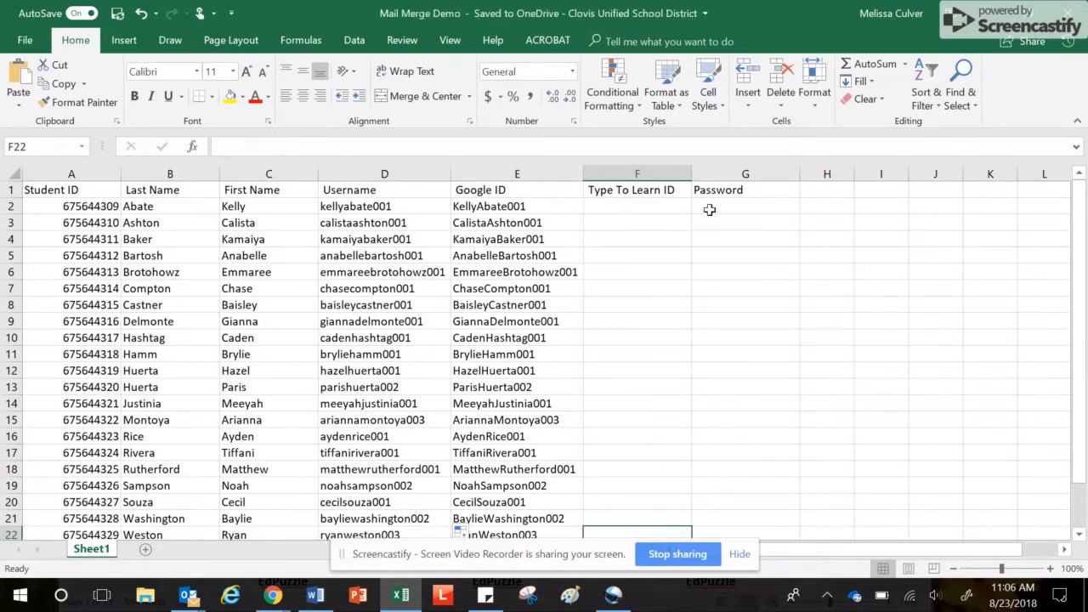
left_click(709, 208)
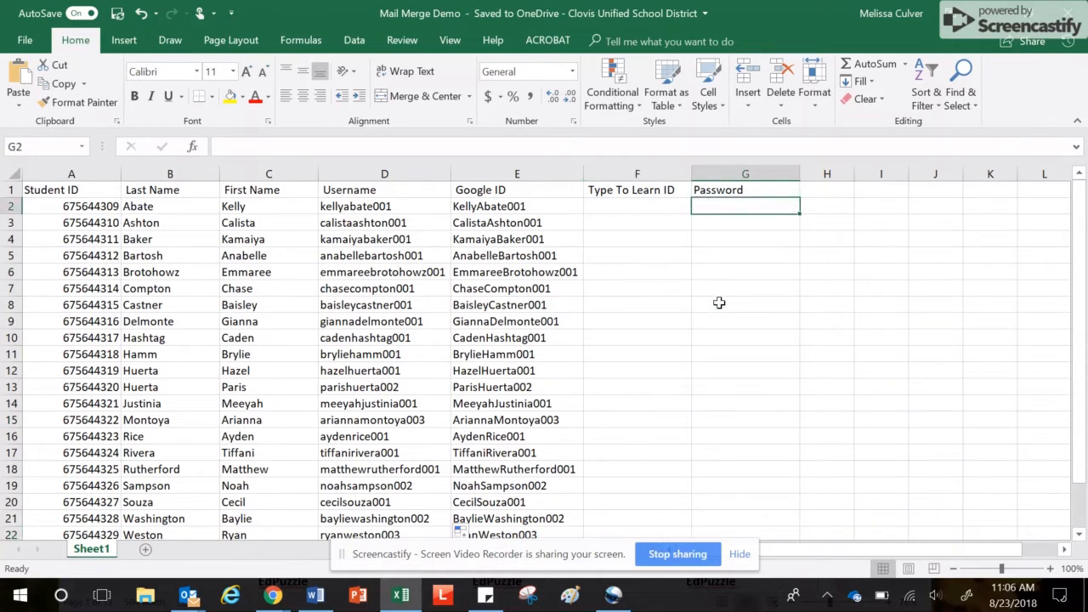
Enter a numbered starting password in G2 and fill the series partway down
type("bl")
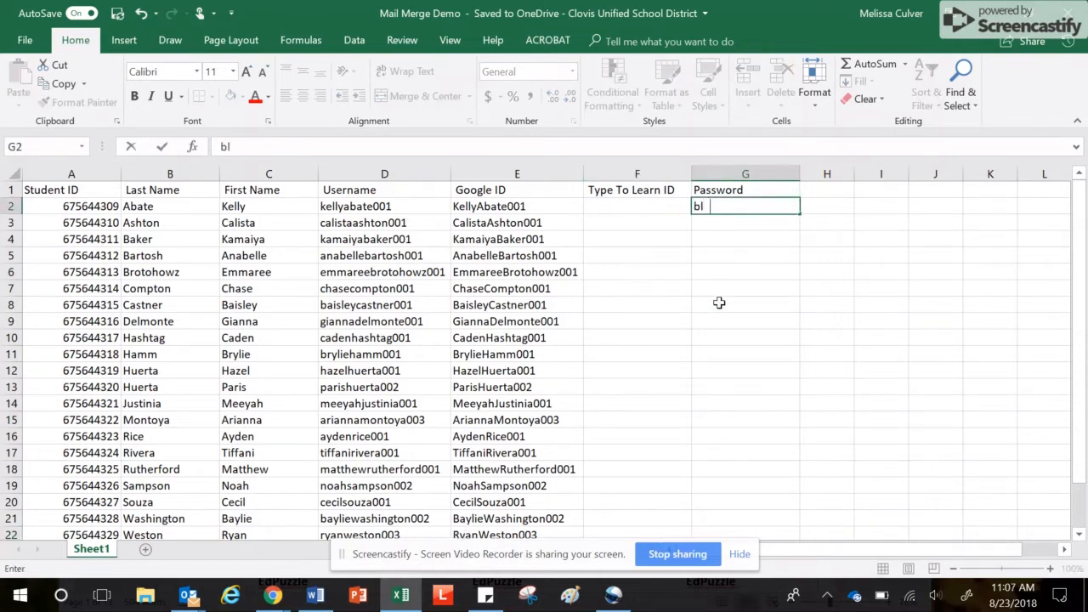
type("ue01")
key("Return")
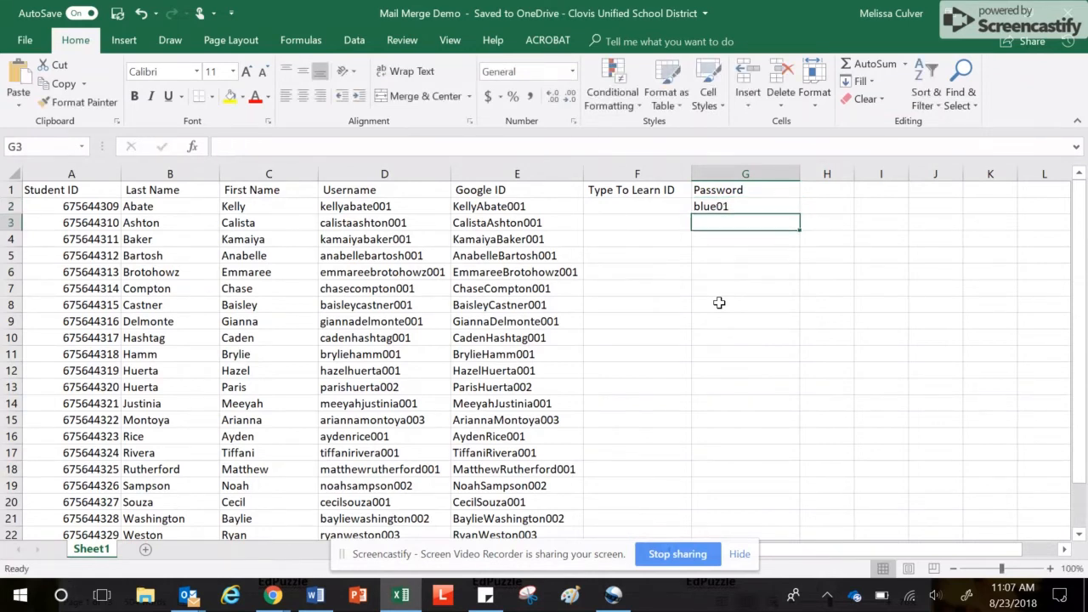
left_click(771, 205)
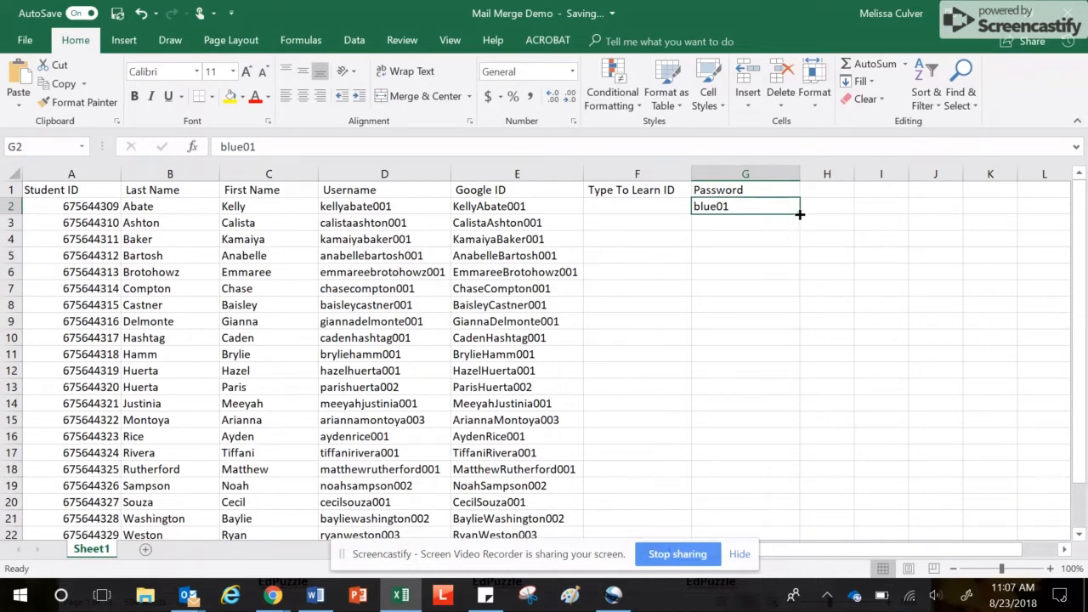
left_click_drag(799, 214, 780, 445)
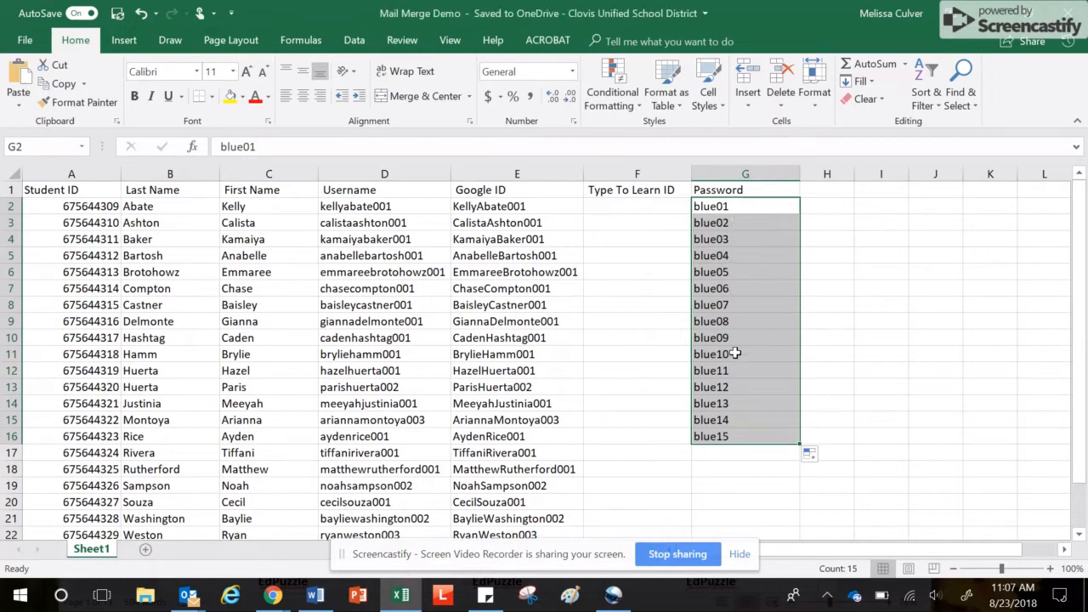
Extend the numbered password series to G24 and select G2:G24
scroll(741, 384, "down", 1)
left_click(739, 388)
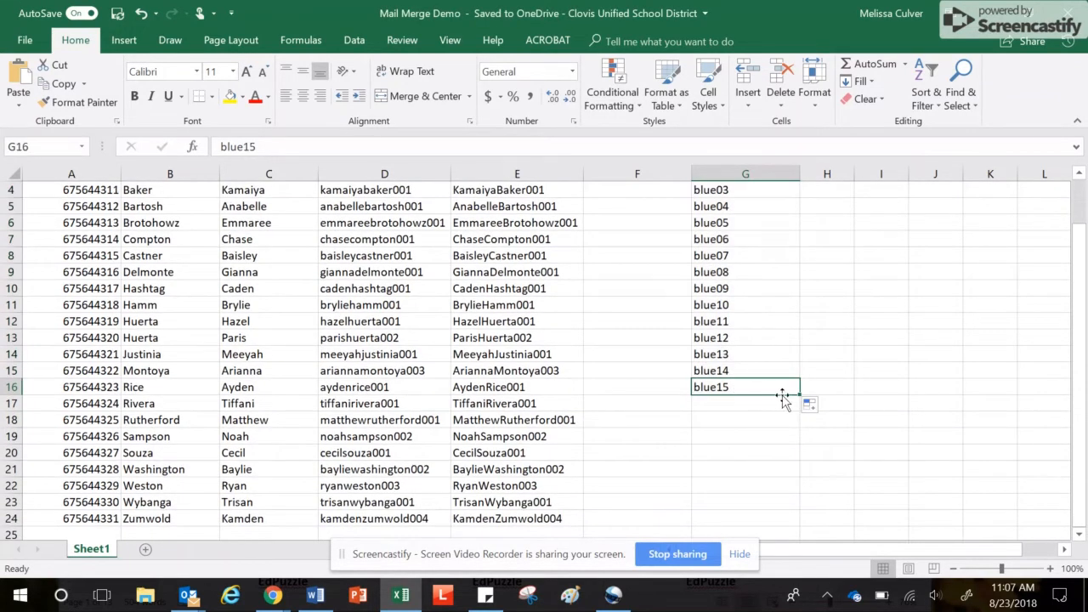
left_click_drag(799, 393, 798, 525)
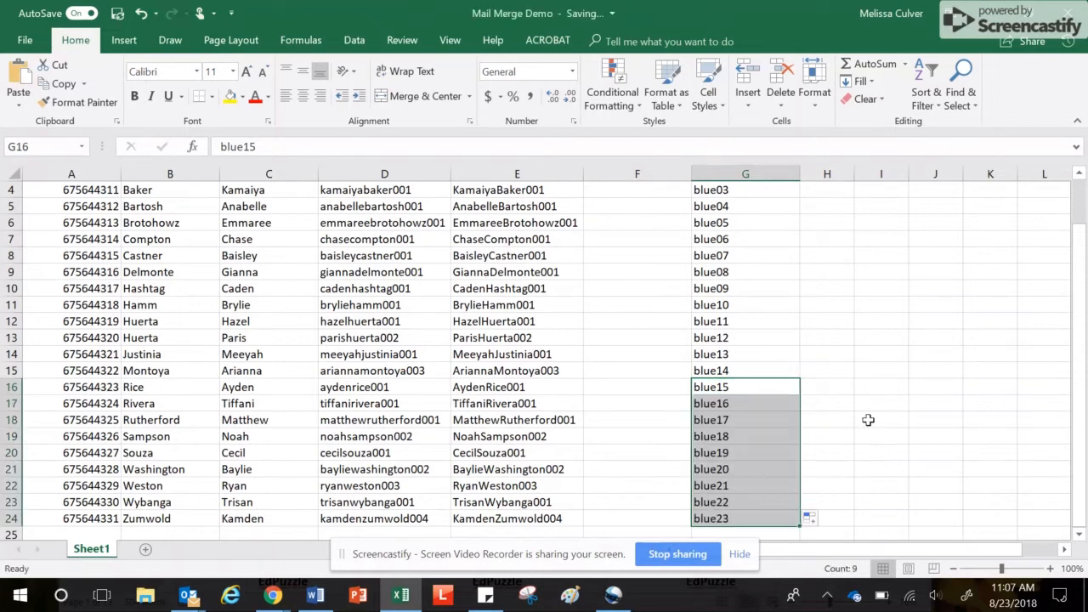
left_click(867, 419)
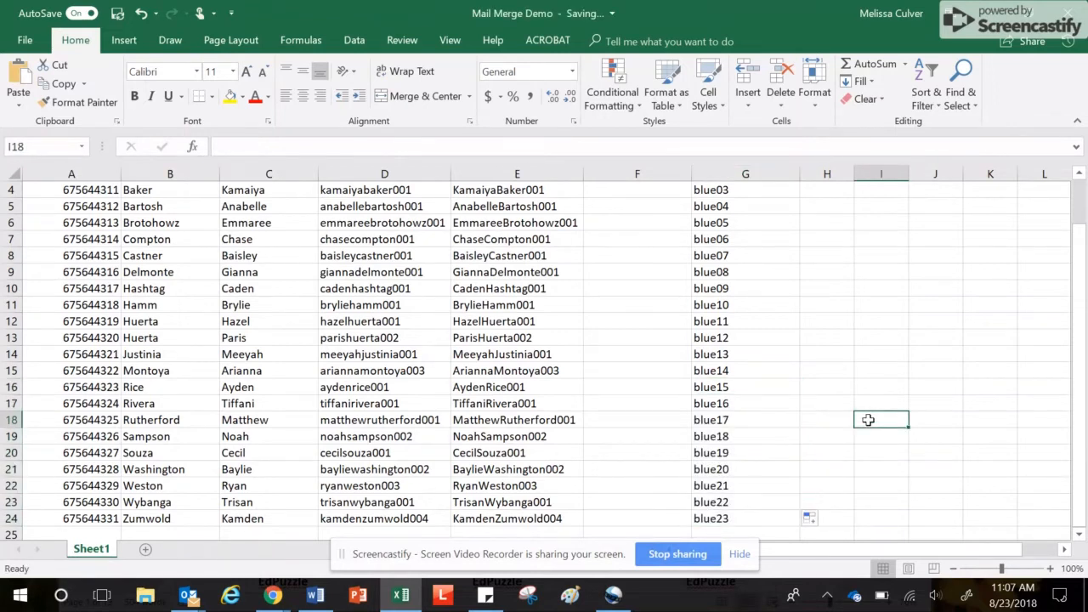
left_click(744, 517)
left_click_drag(743, 517, 747, 206)
Clear the numbered passwords from G2:G24
key("Delete")
scroll(748, 206, "down", 4)
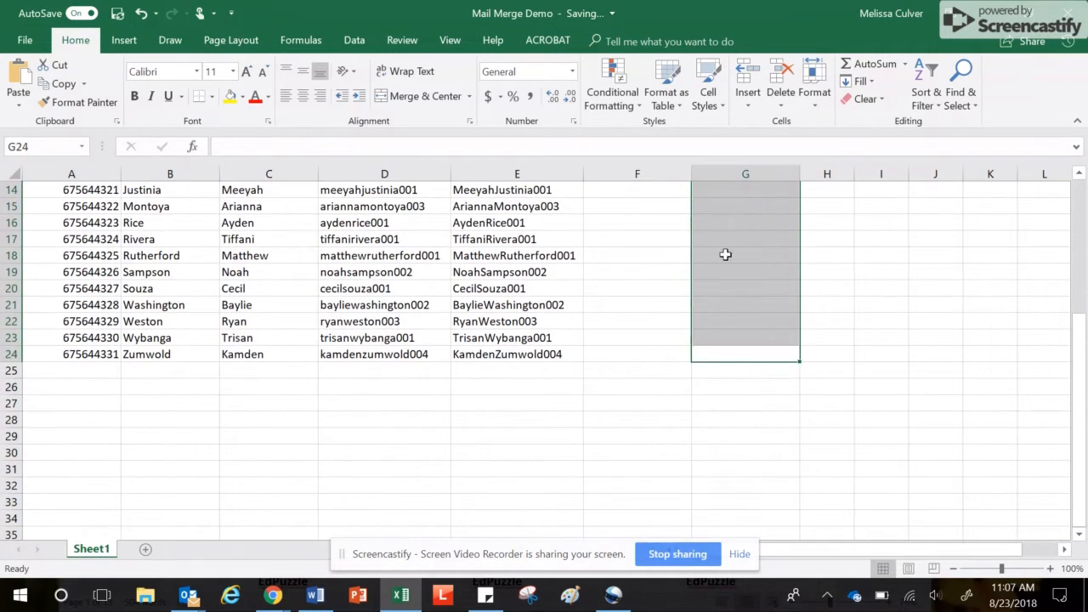
scroll(721, 289, "up", 4)
left_click(822, 290)
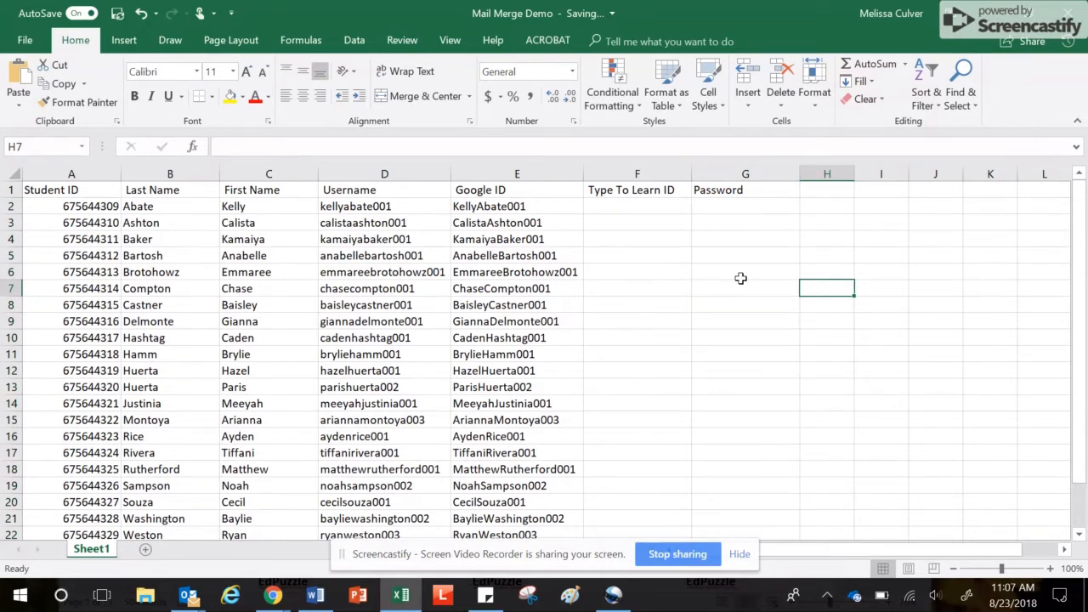
left_click(729, 206)
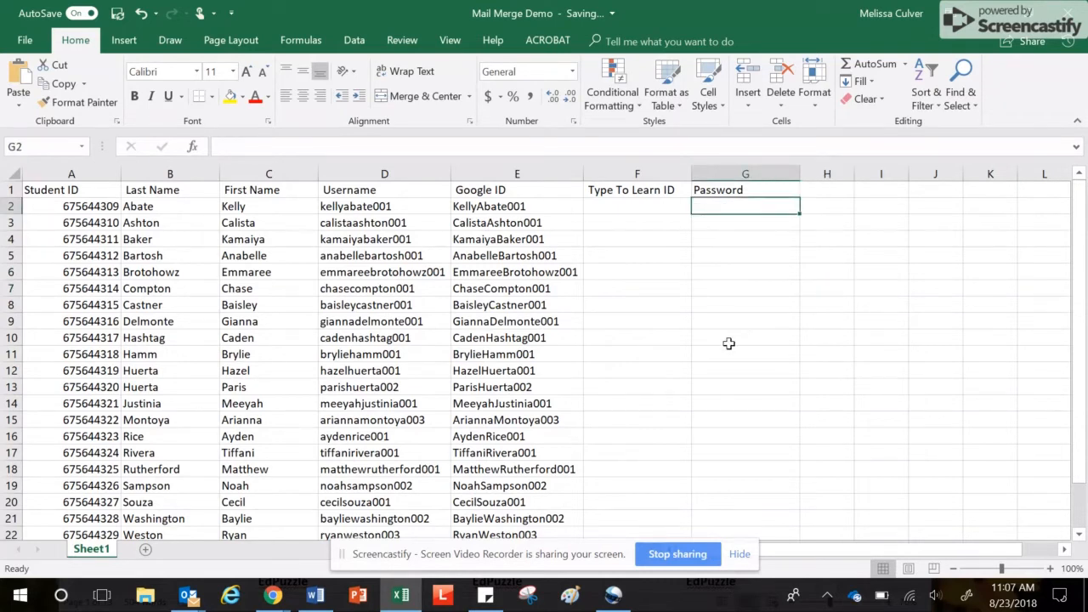
Type initials-based sample passwords for the first two students in G2 and G3
type("k")
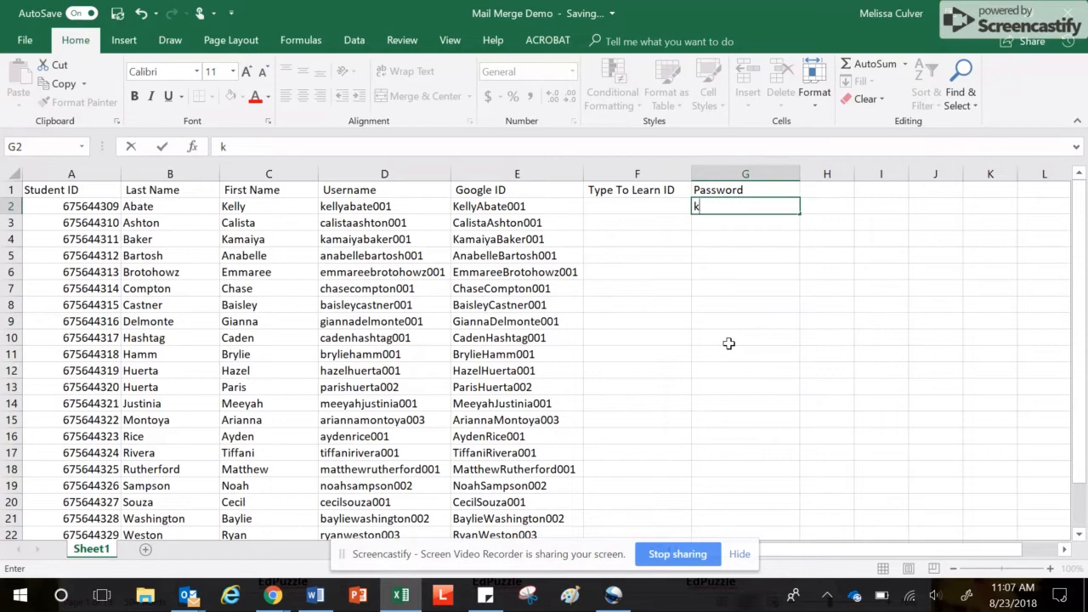
type("a")
type("rr")
key("BackSpace")
type("v")
type("21")
key("Return")
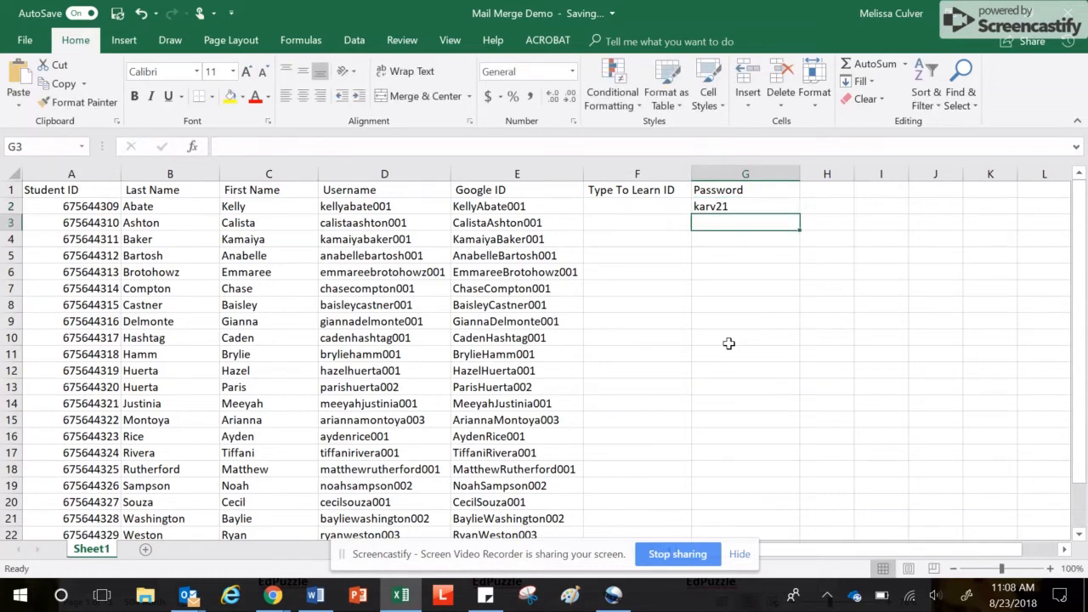
type("c")
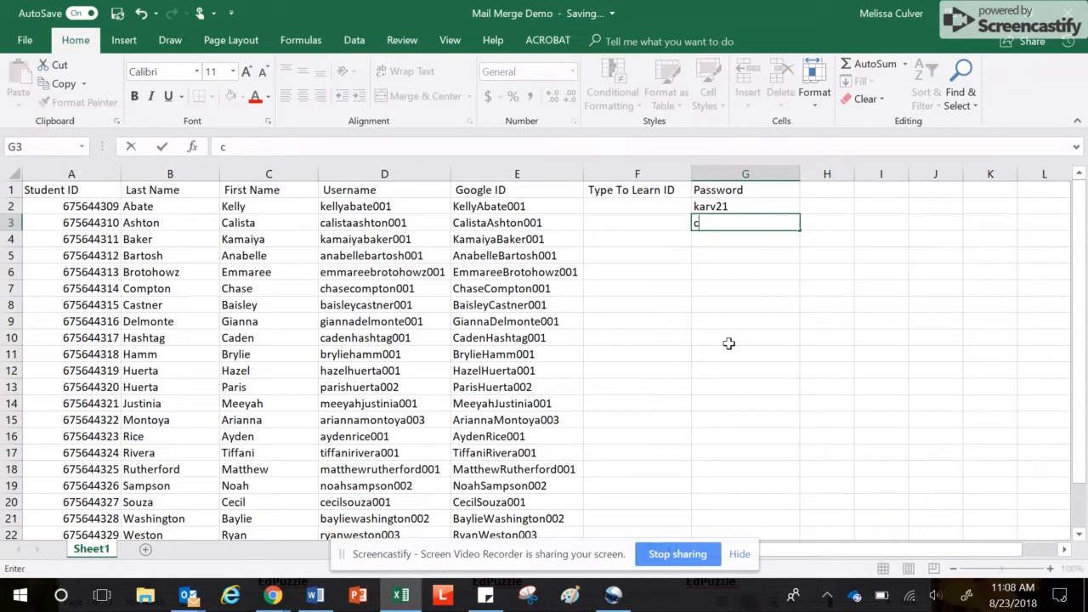
type("a")
type("rv21")
key("Return")
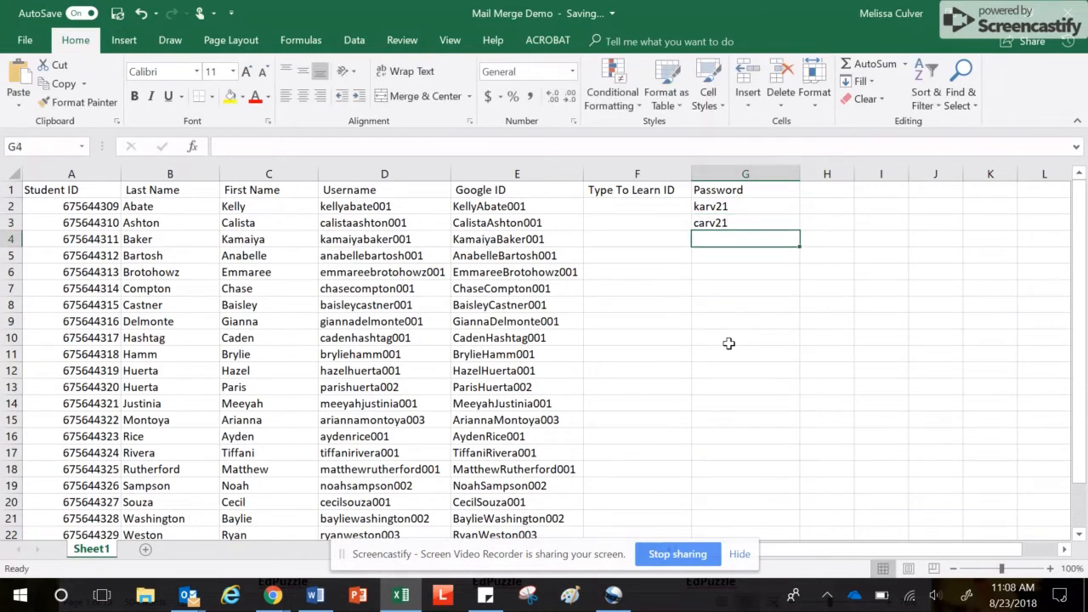
type("k")
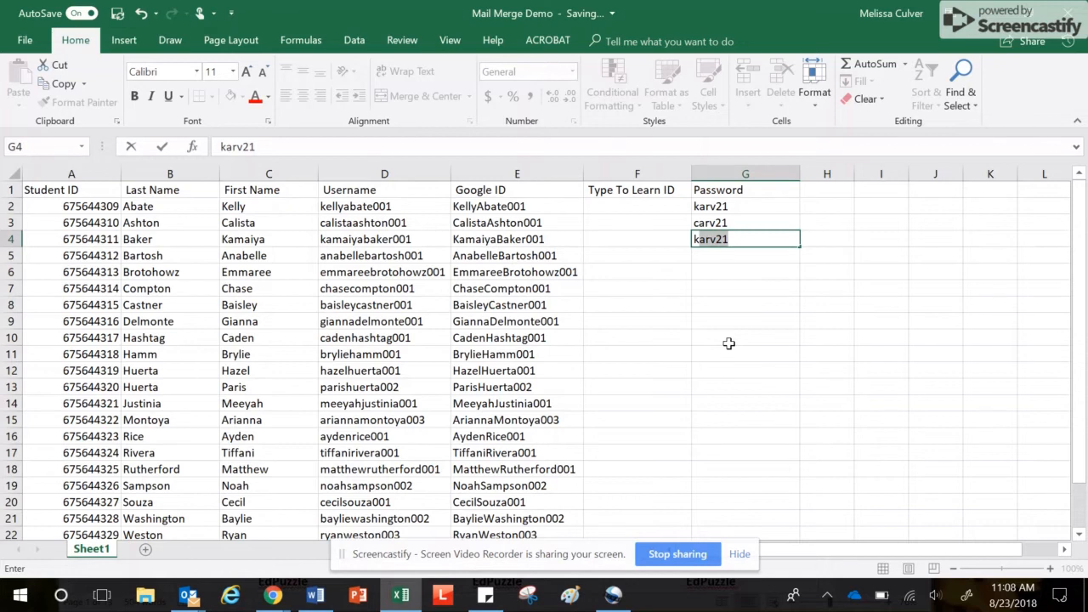
Enter two more sample passwords and accept Flash Fill to complete passwords through row 24
type("b")
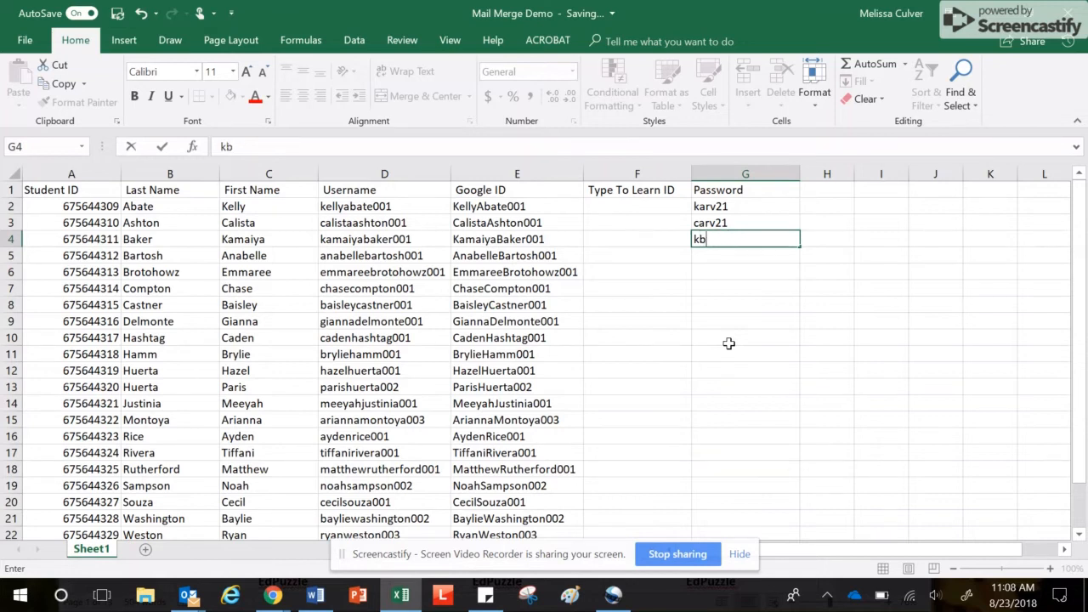
type("rv21")
key("Return")
type("abrv21")
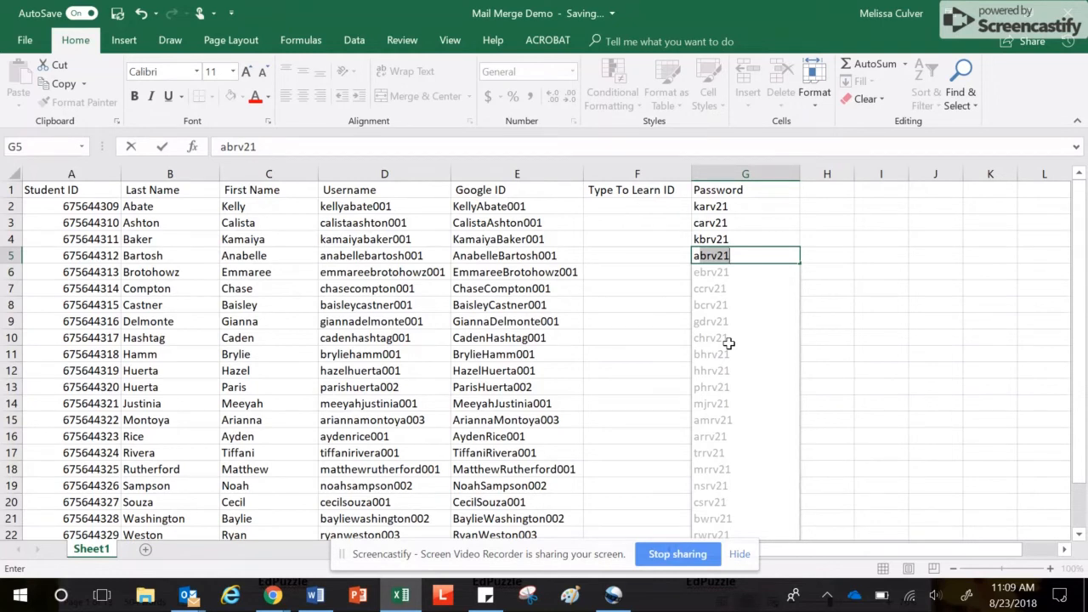
key("Return")
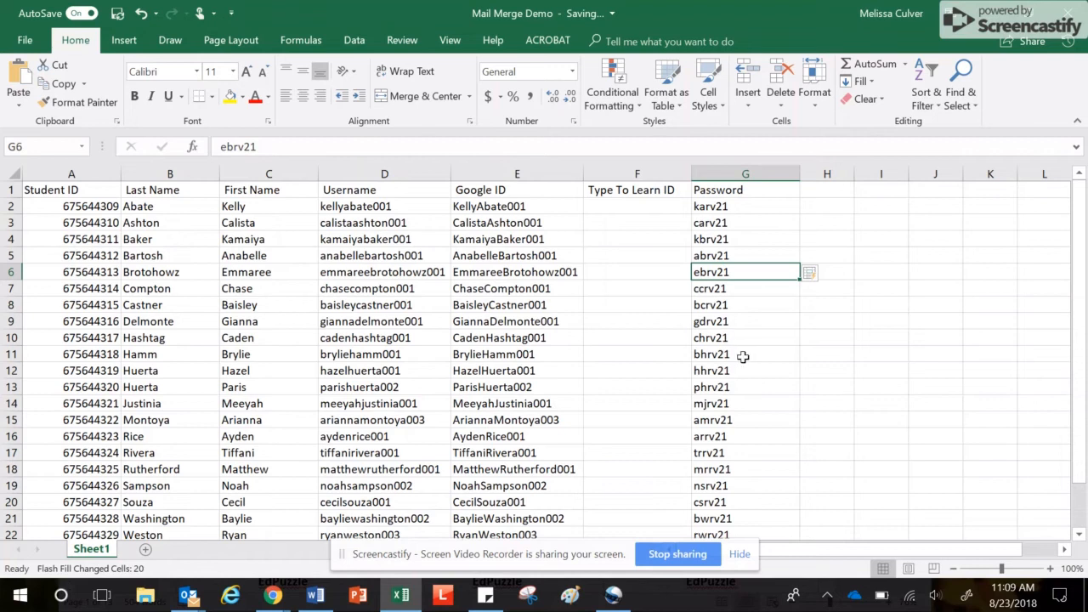
scroll(767, 366, "down", 3)
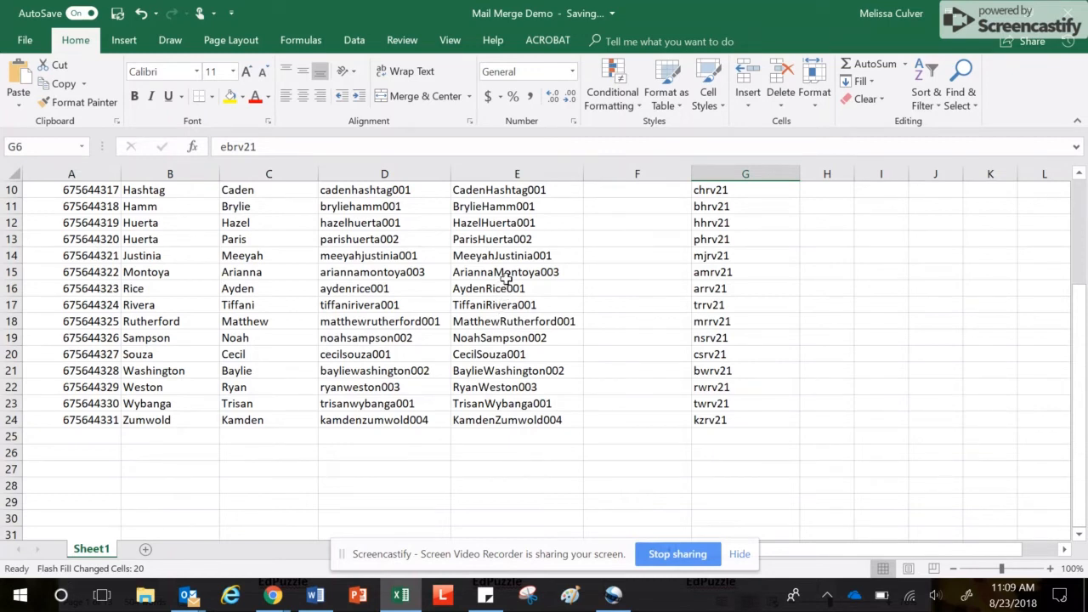
Verify on the File Info page that the roster workbook has no unsaved changes
scroll(574, 321, "up", 3)
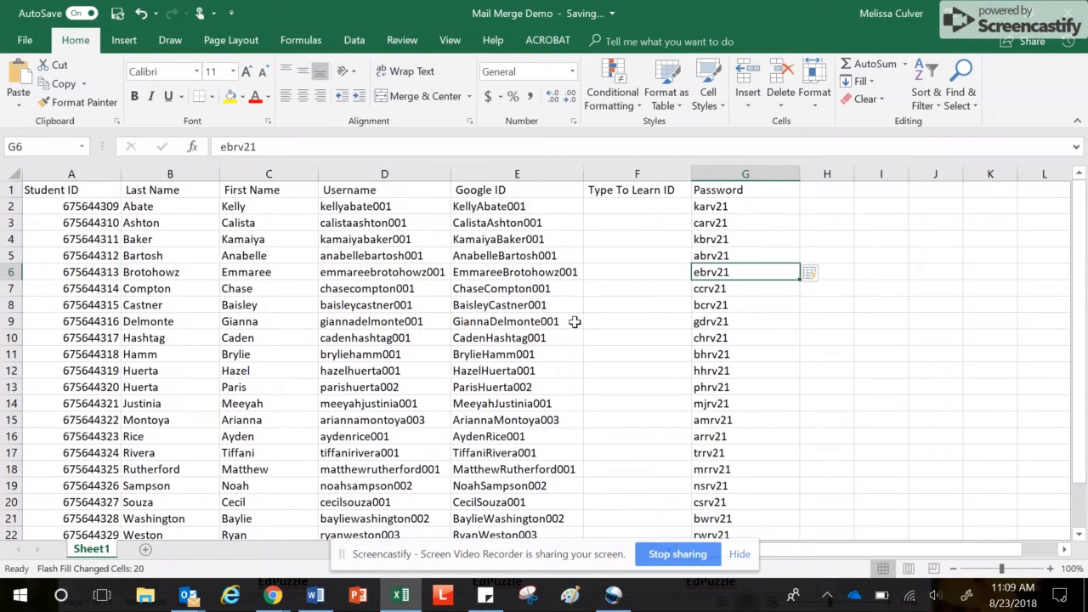
left_click(754, 303)
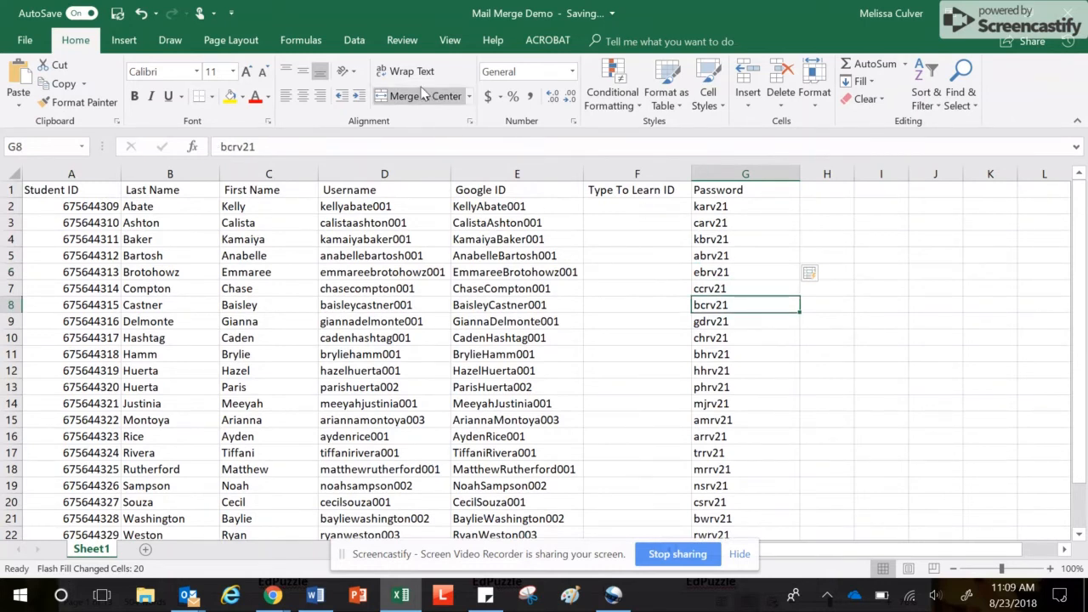
left_click(26, 40)
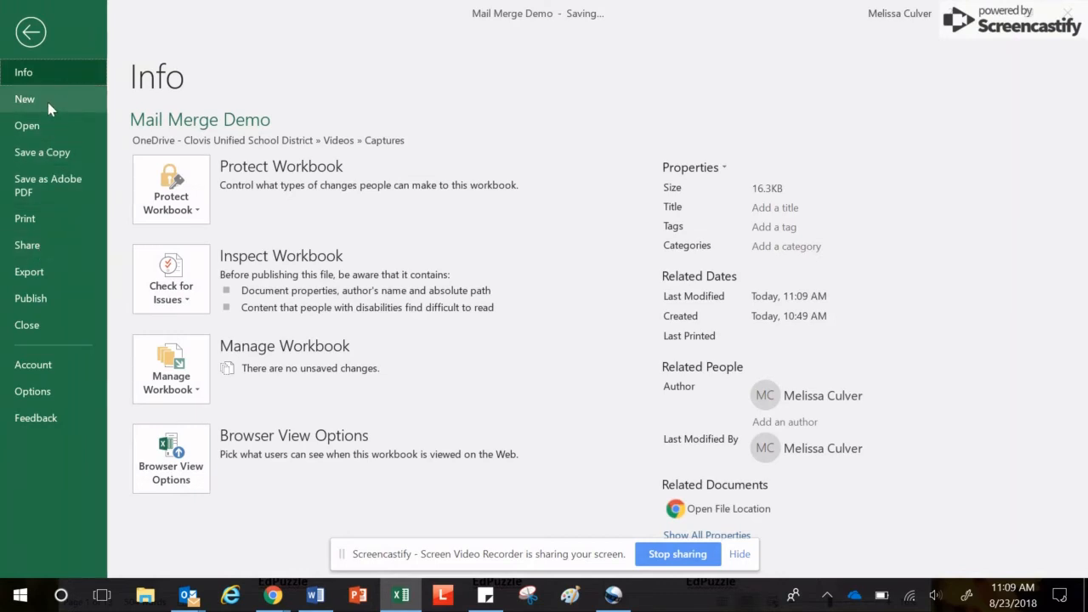
left_click(27, 32)
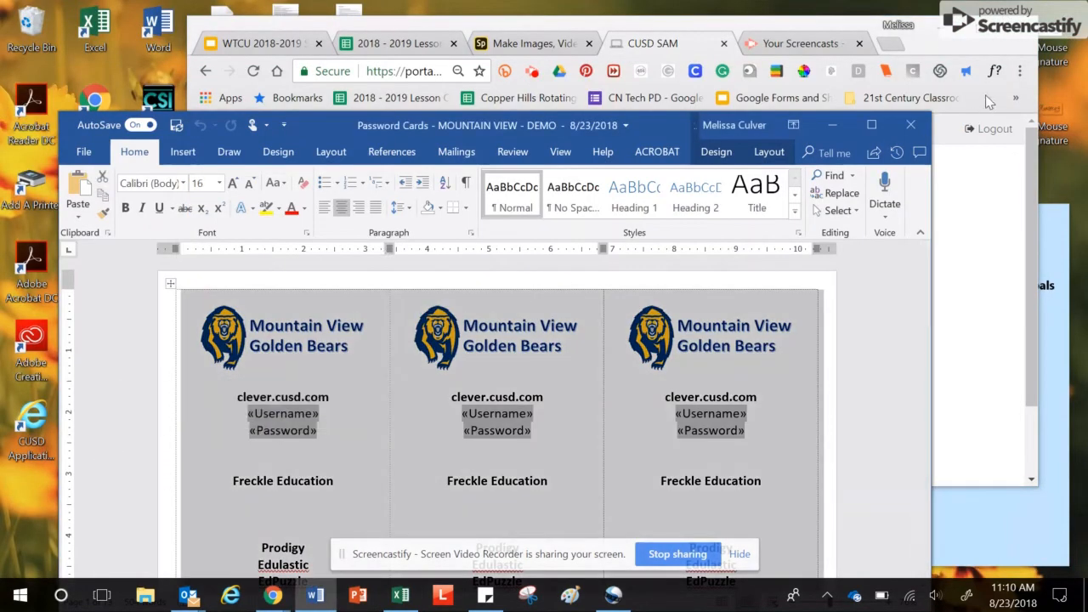
Maximize the Password Cards document and show the Mailings Select Recipients options
left_click(871, 125)
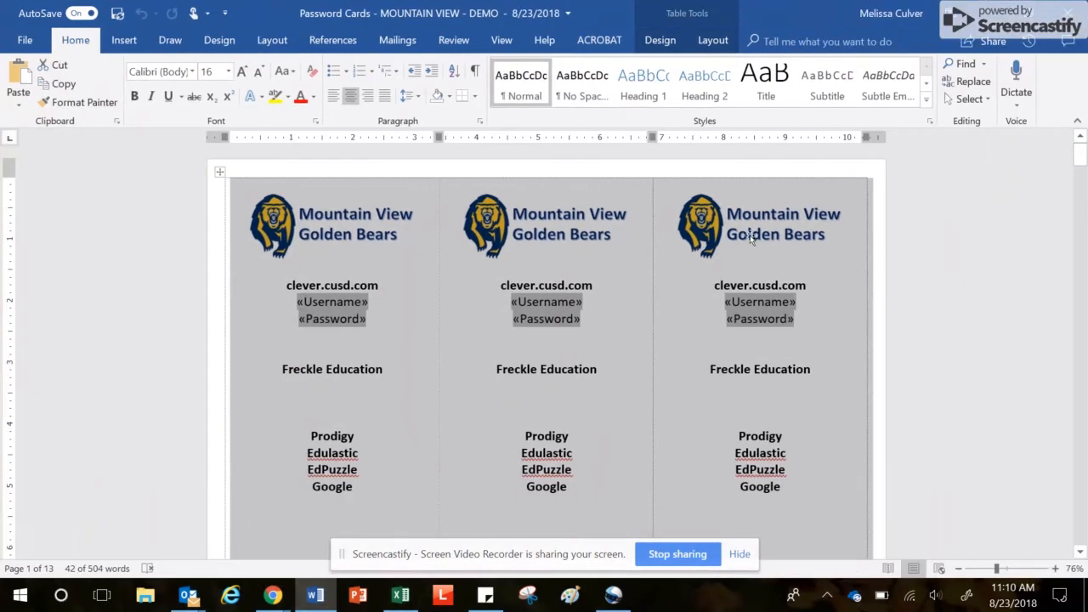
left_click(938, 263)
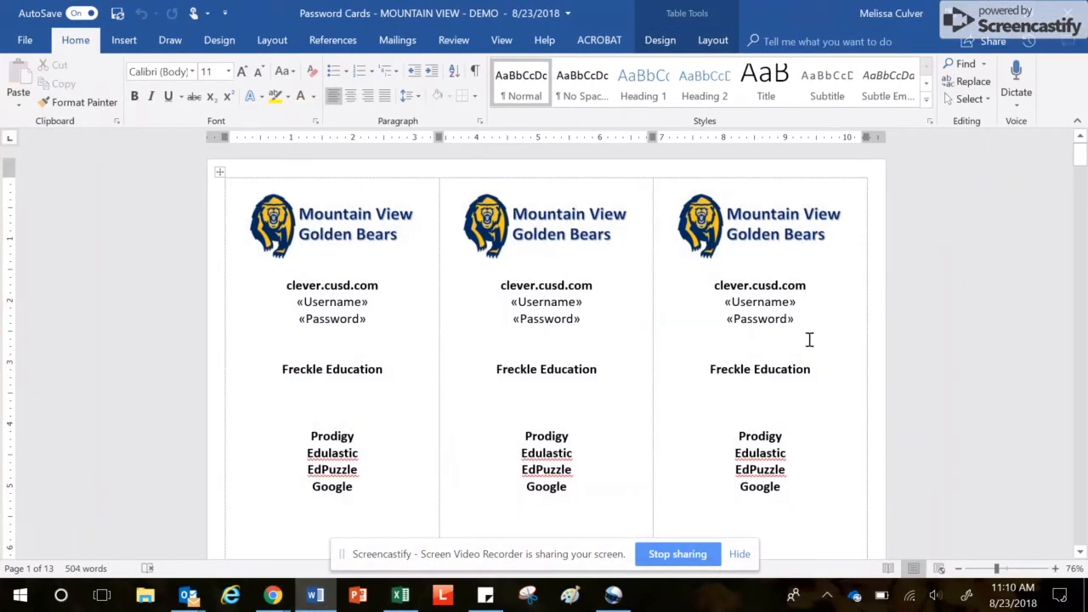
scroll(812, 362, "down", 3)
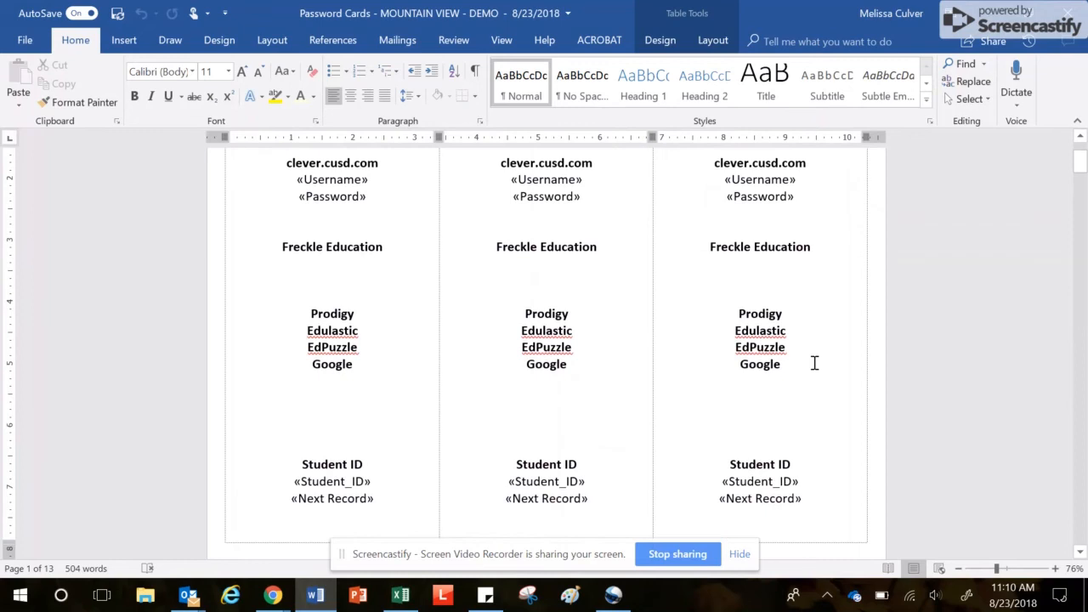
left_click(393, 42)
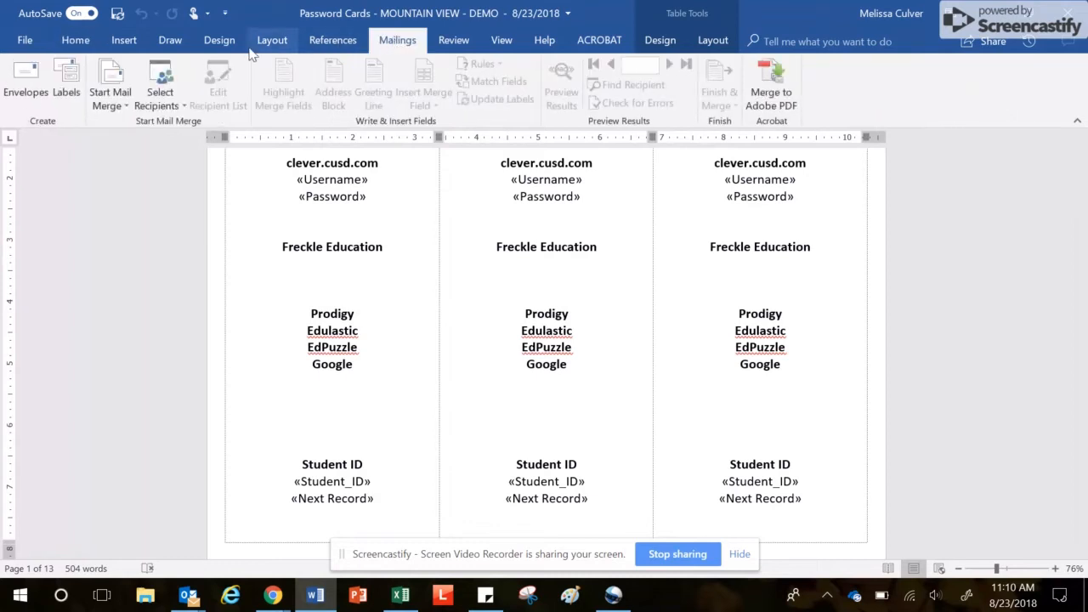
left_click(159, 81)
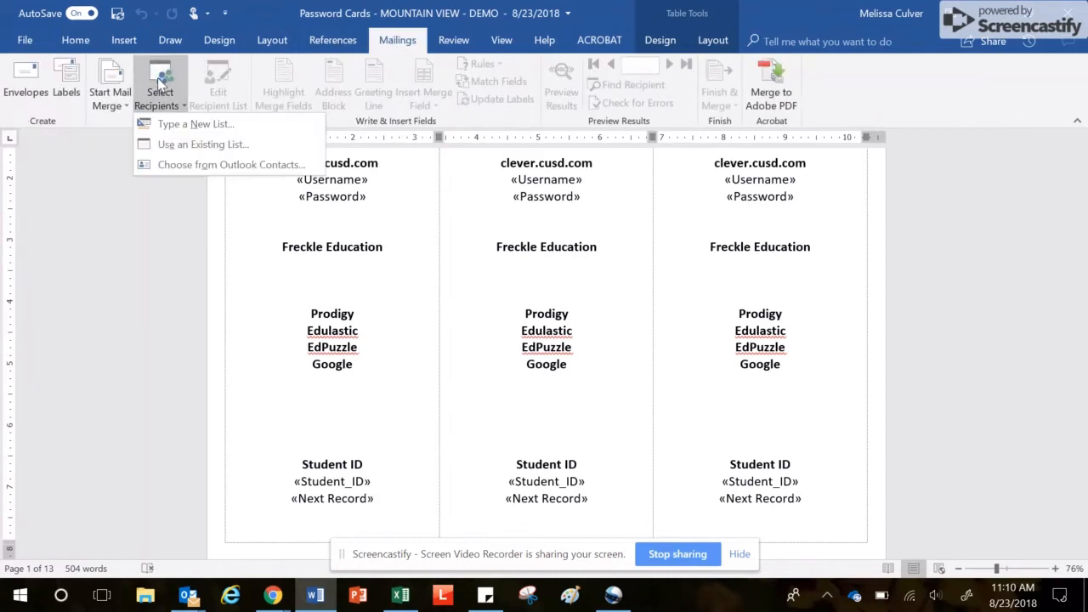
Use an existing list: the Mail Merge Demo workbook from This PC > Videos > Captures
left_click(212, 148)
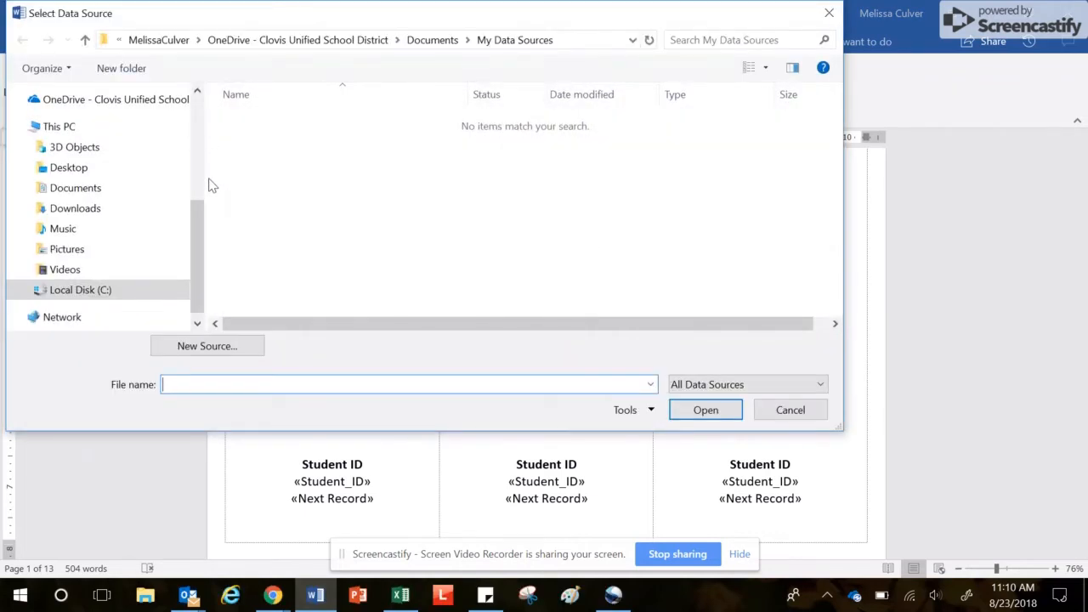
left_click(121, 189)
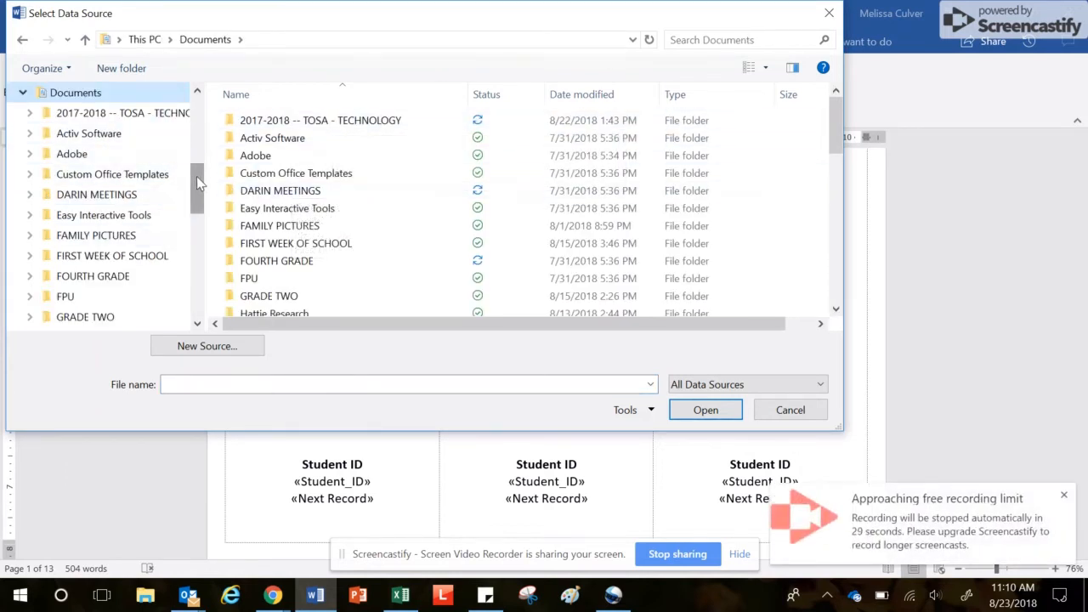
scroll(196, 176, "down", 10)
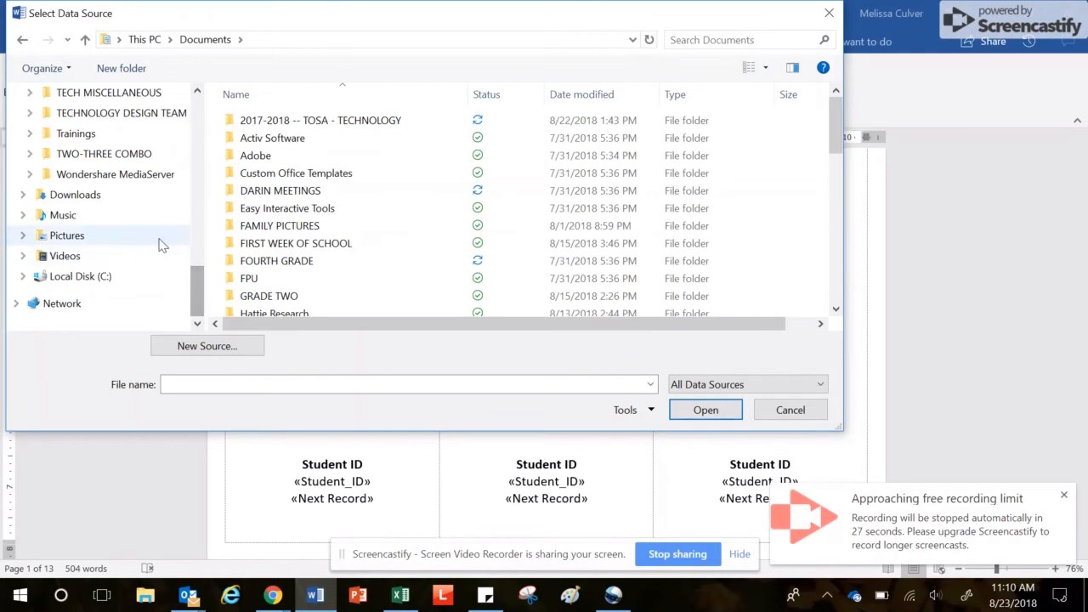
left_click(117, 254)
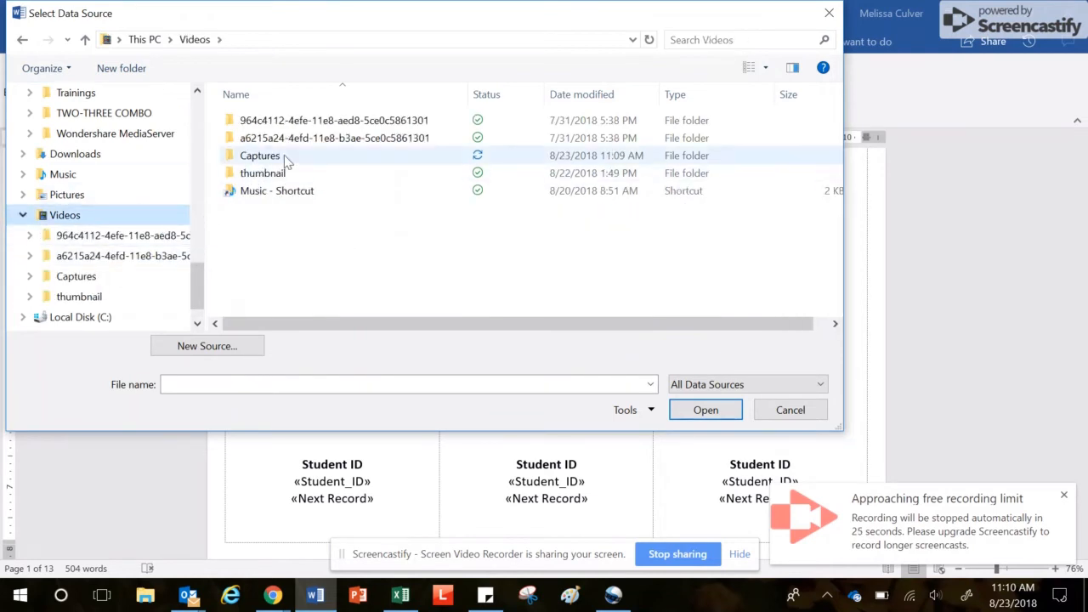
double_click(286, 160)
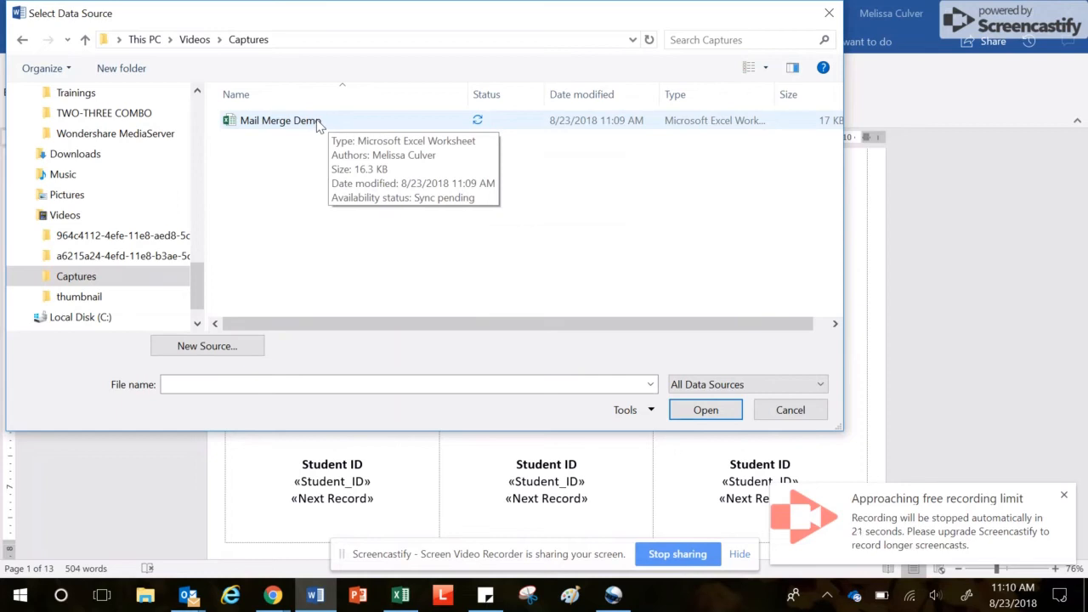
double_click(316, 124)
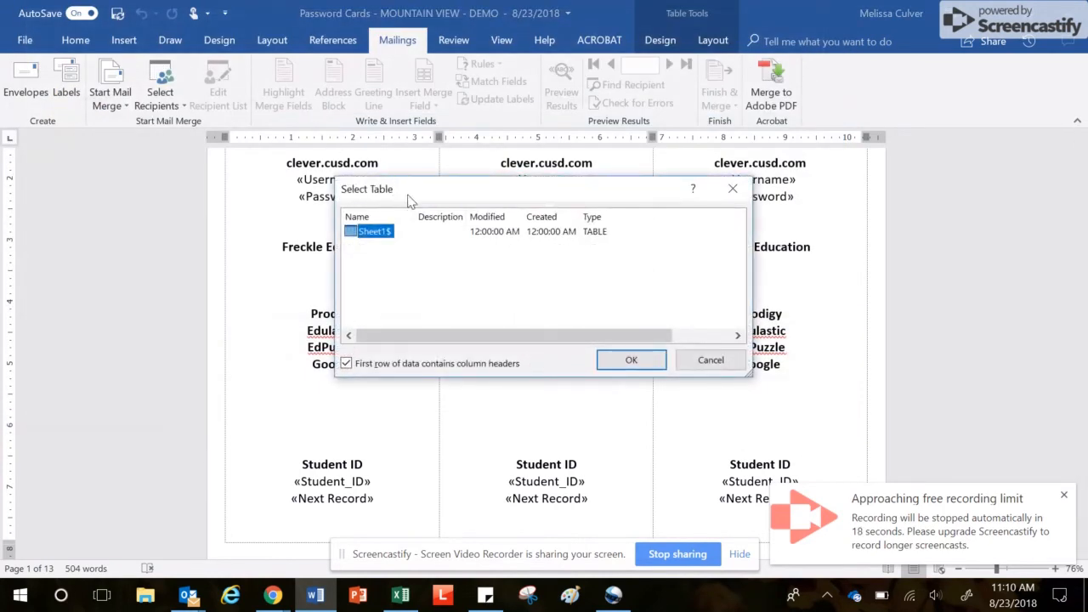
Accept Sheet1$ with first-row headers as recipients, returning to the labels' «Username» and «Password» fields
left_click(645, 363)
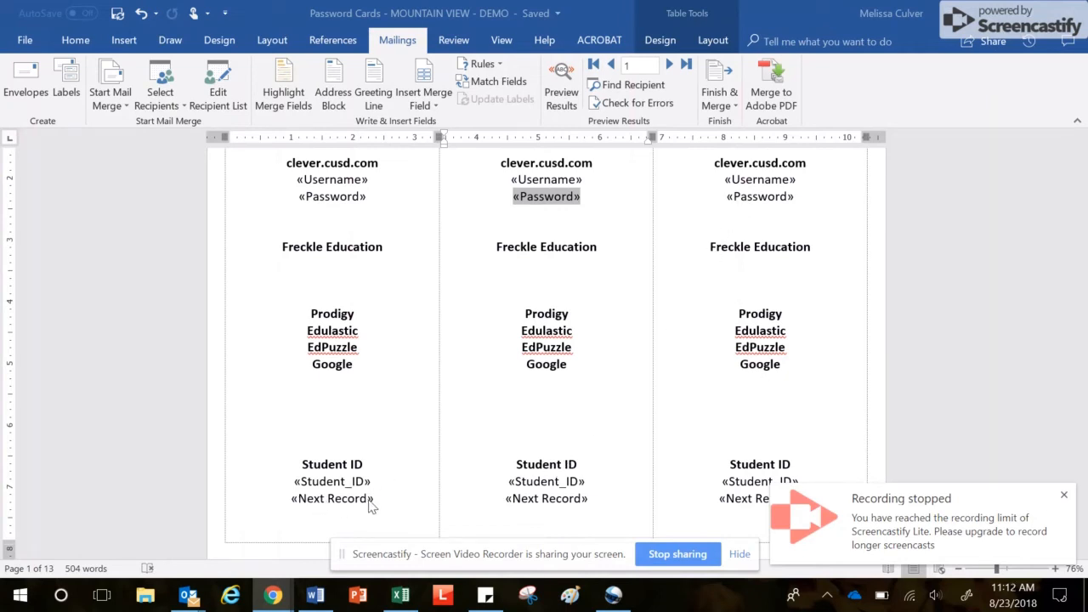
scroll(535, 429, "up", 1)
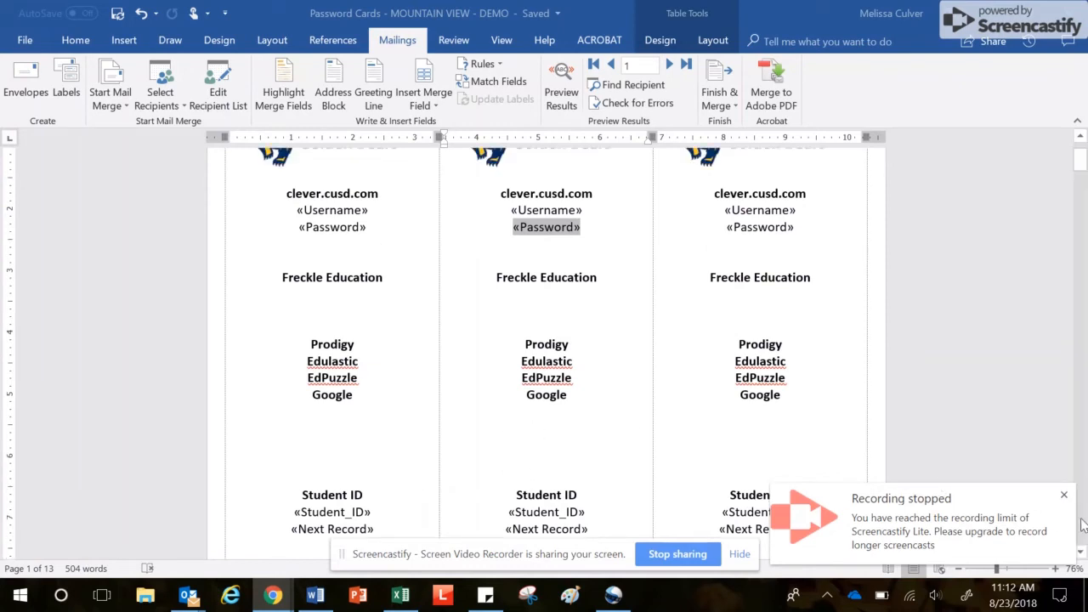
left_click(1063, 495)
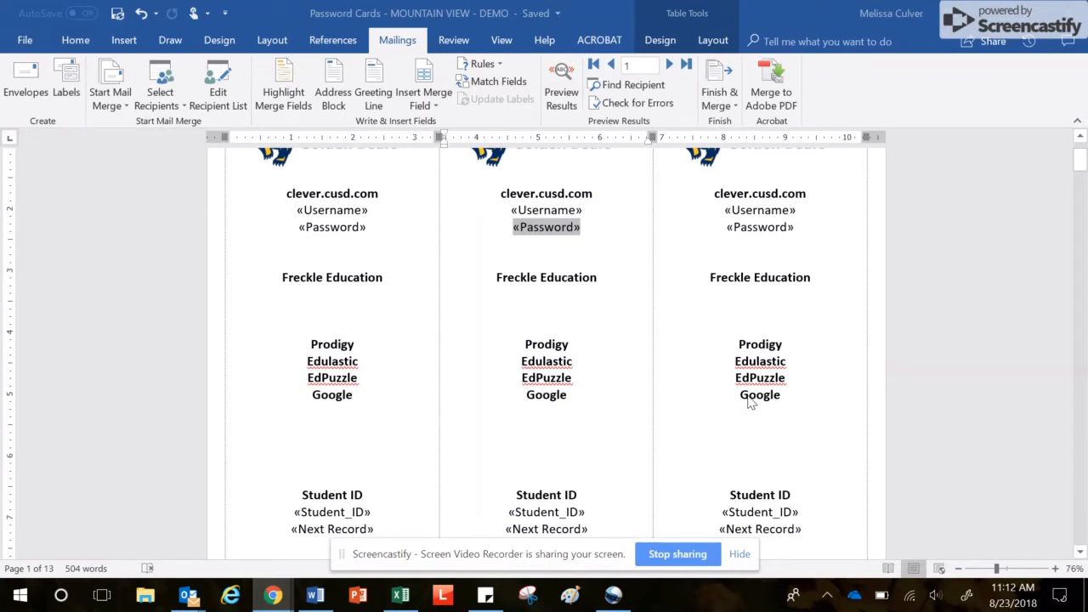
scroll(706, 399, "up", 1)
scroll(699, 401, "up", 1)
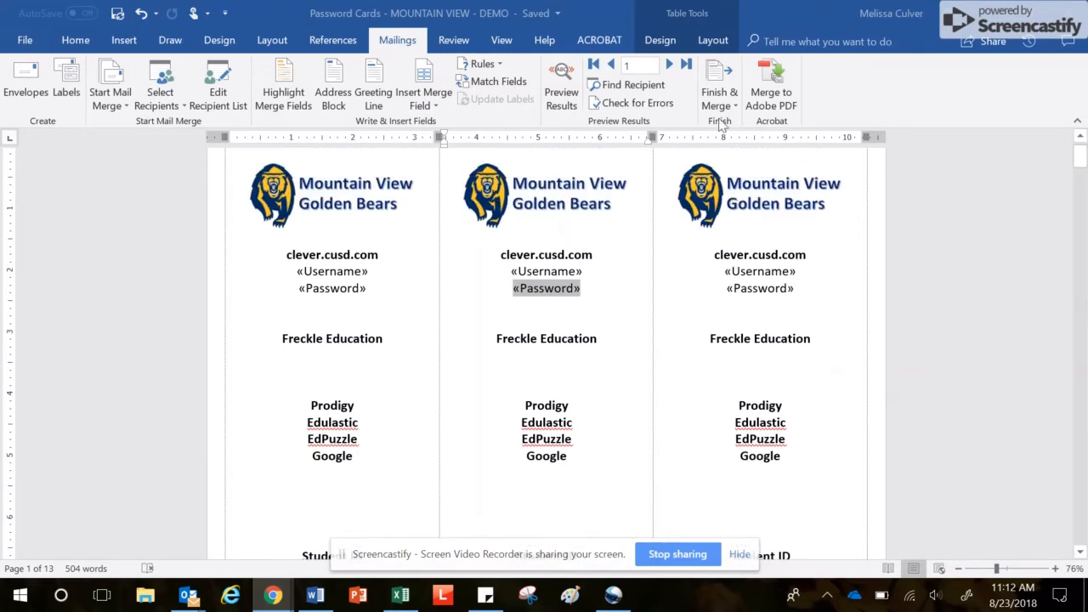
Merge all student records with Edit Individual Documents into a new Letters1 document
left_click(721, 92)
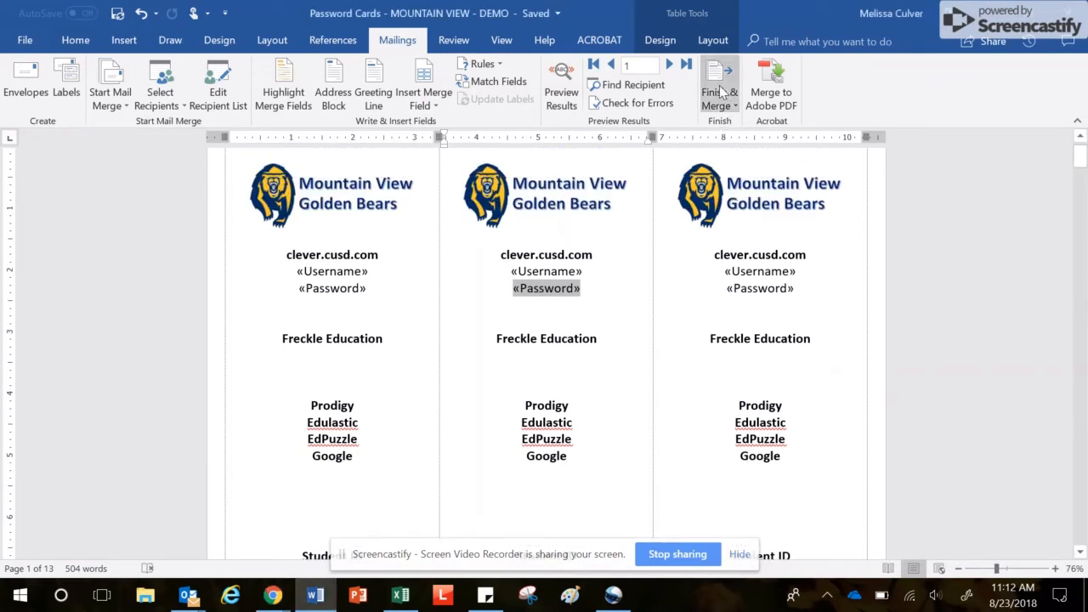
left_click(718, 99)
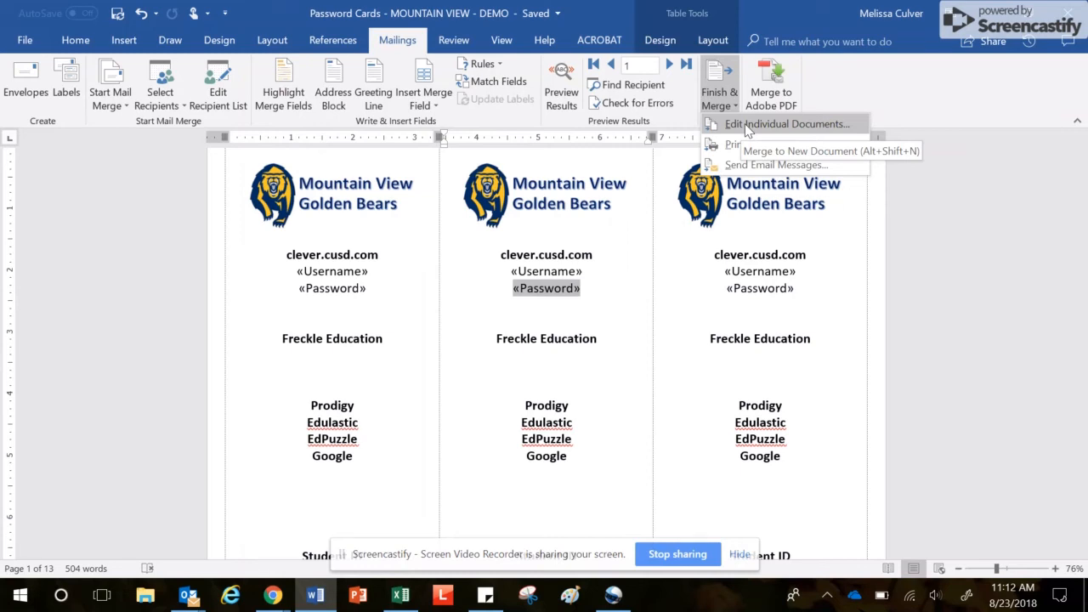
left_click(748, 125)
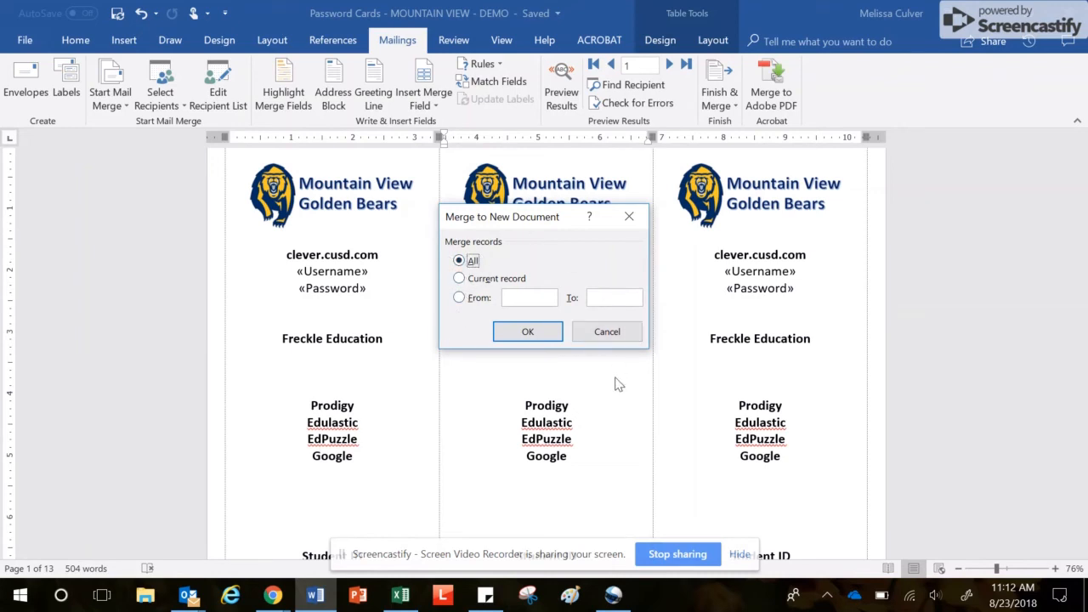
left_click(541, 333)
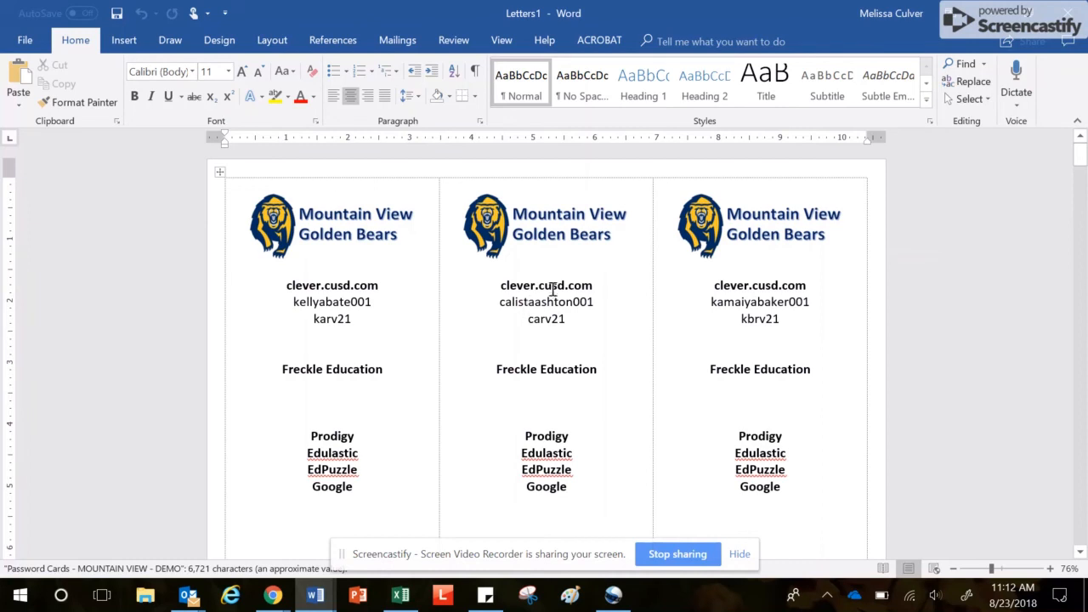
scroll(609, 340, "down", 2)
scroll(609, 340, "down", 2)
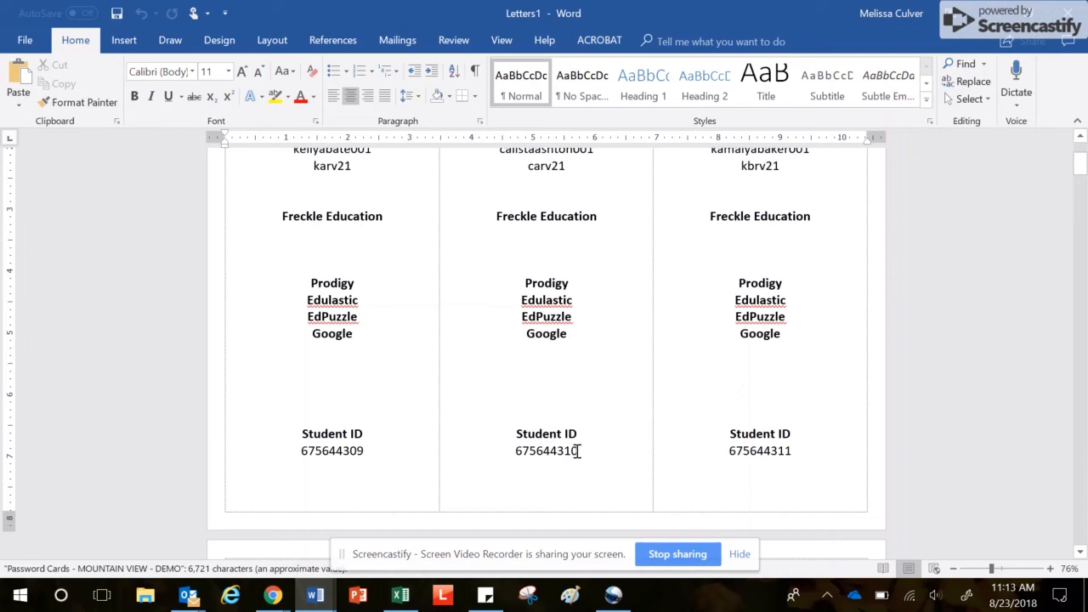
scroll(577, 451, "up", 1)
left_click(515, 289)
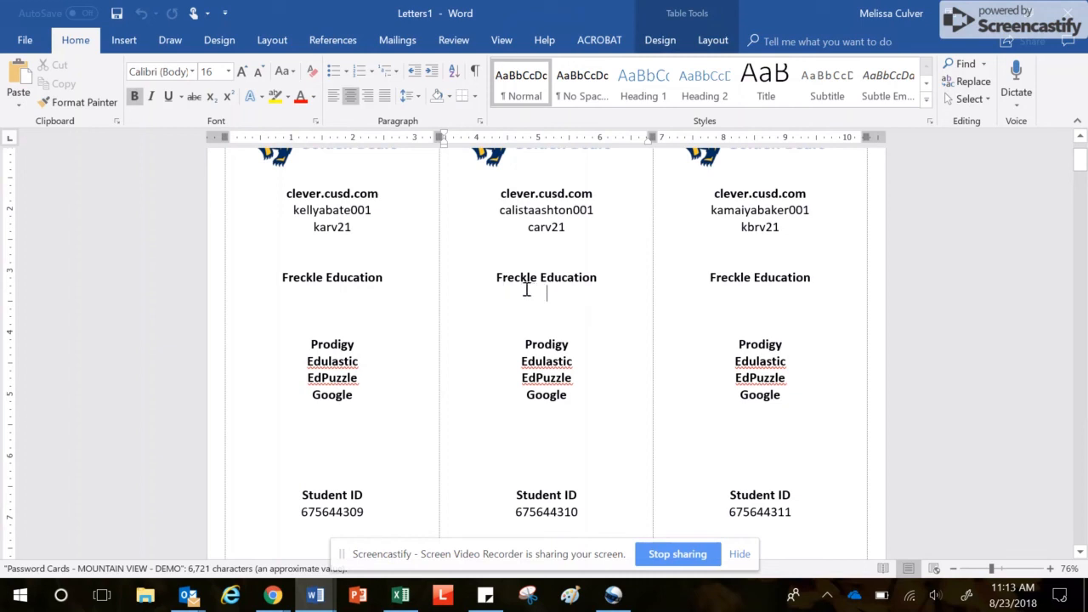
left_click(358, 295)
left_click(337, 413)
left_click(337, 433)
left_click(335, 450)
scroll(387, 432, "up", 3)
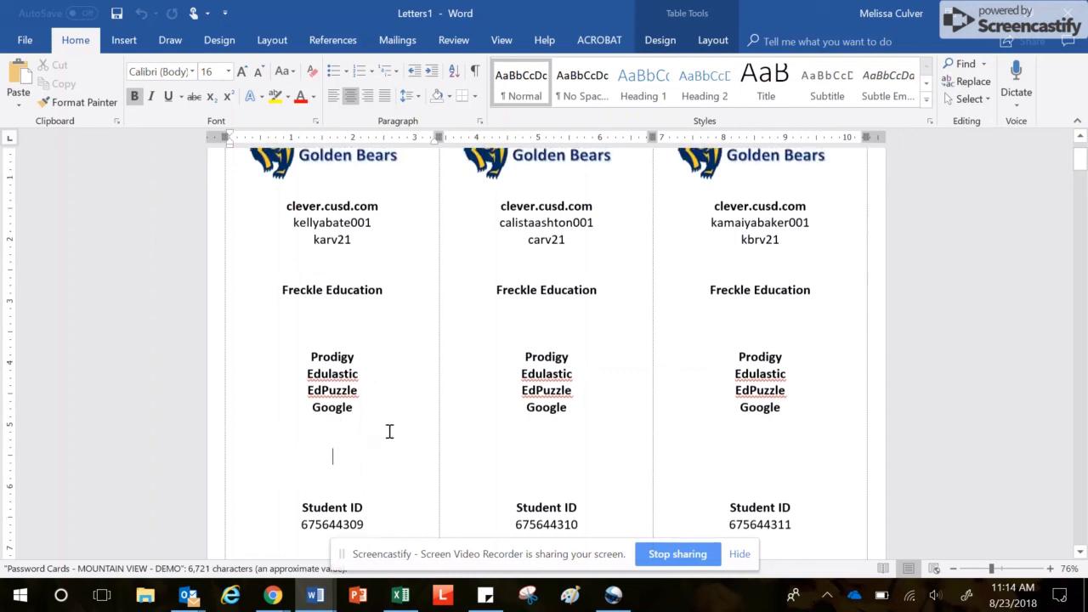